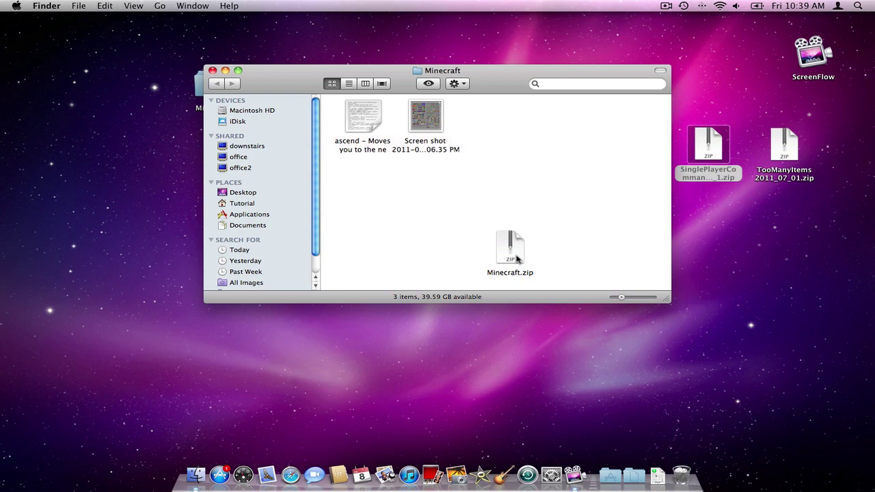
# - Extract Minecraft.zip and open the extracted Minecraft folder
pyautogui.doubleClick(513, 257)
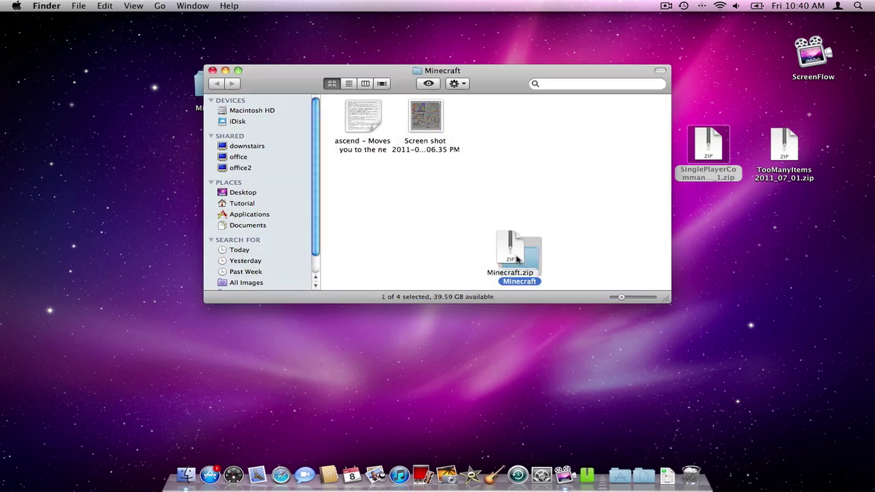
pyautogui.moveTo(535, 280); pyautogui.dragTo(549, 194)
pyautogui.doubleClick(549, 194)
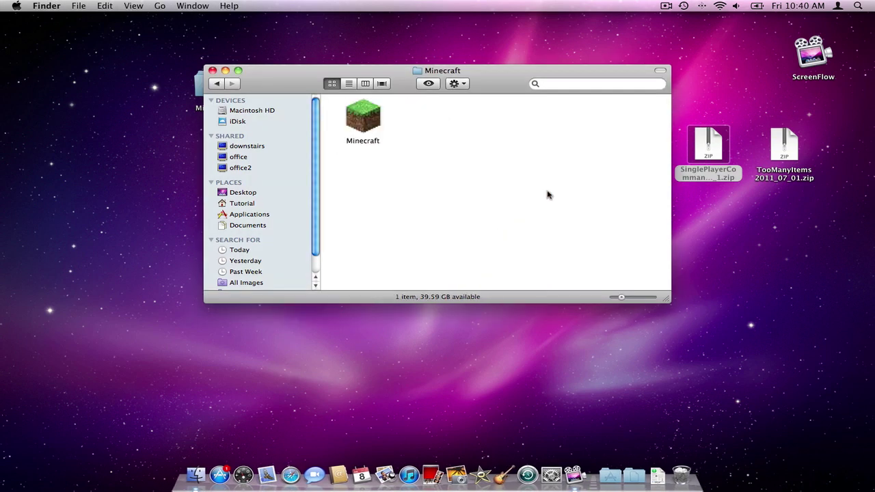
# - Copy the Minecraft app from the extracted folder to the desktop, and move it into the parent Minecraft folder
pyautogui.moveTo(355, 121); pyautogui.dragTo(628, 286)
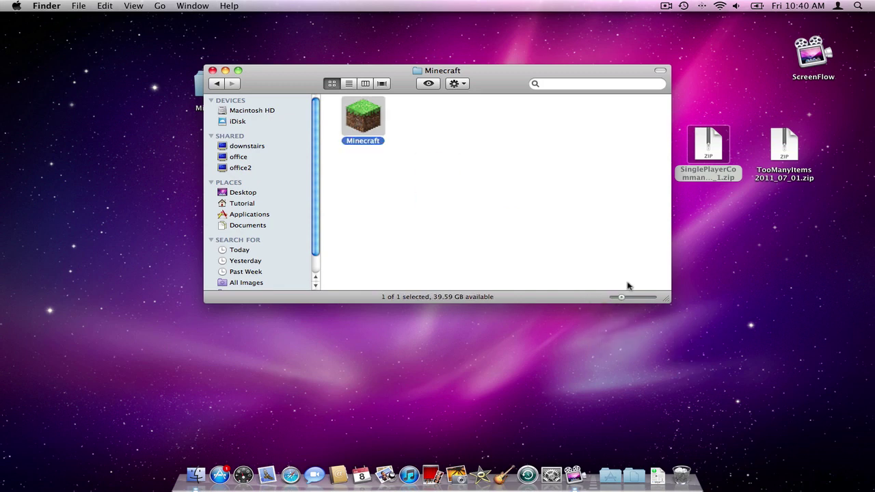
pyautogui.click(215, 84)
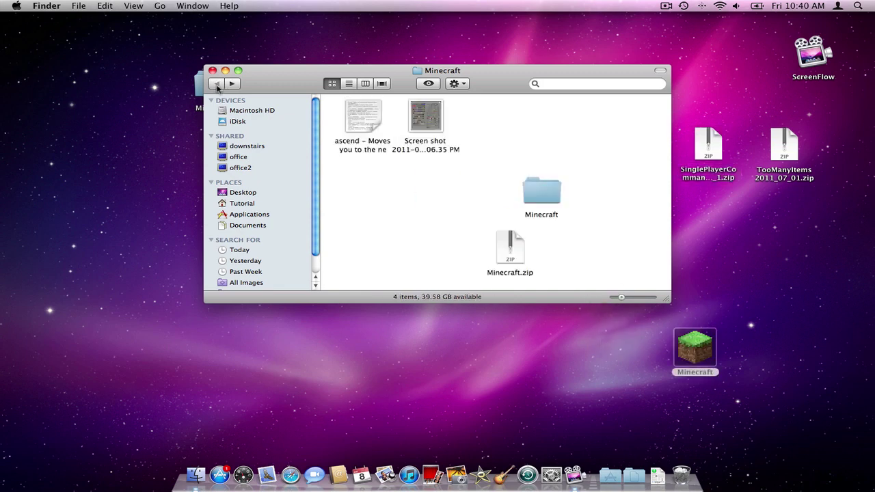
pyautogui.moveTo(706, 348); pyautogui.dragTo(635, 255)
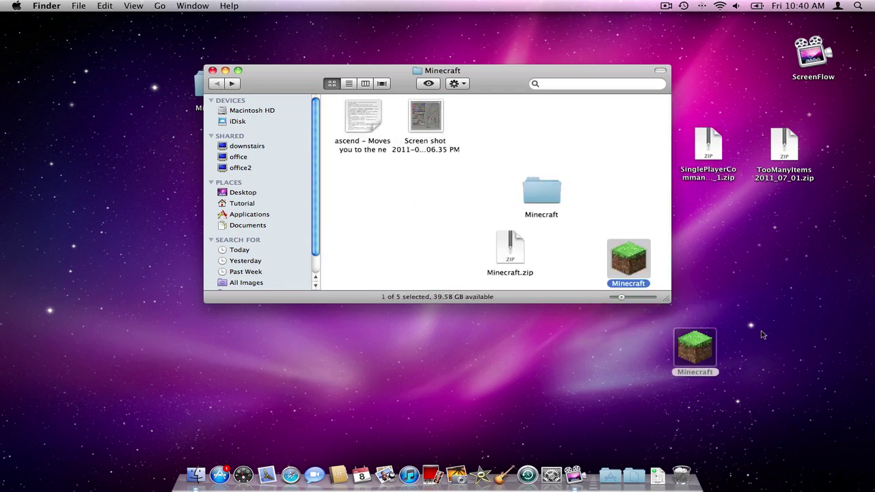
# - Check the contents of the home folder's Library/Application Support folder in a new Finder window, and close that window
pyautogui.click(764, 335)
pyautogui.press('super+n')
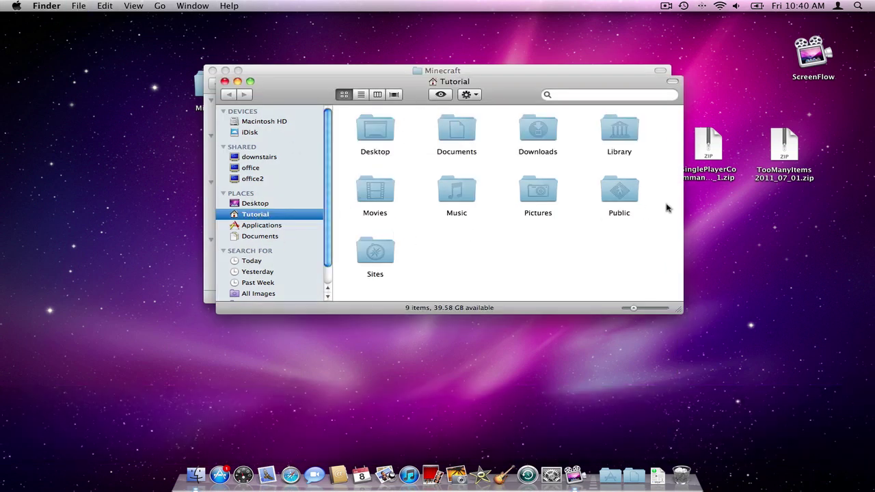
pyautogui.doubleClick(607, 146)
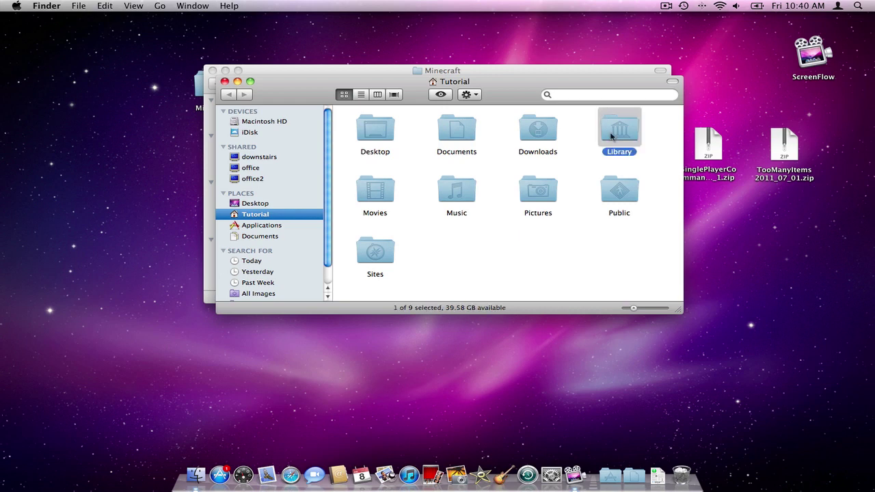
pyautogui.doubleClick(375, 130)
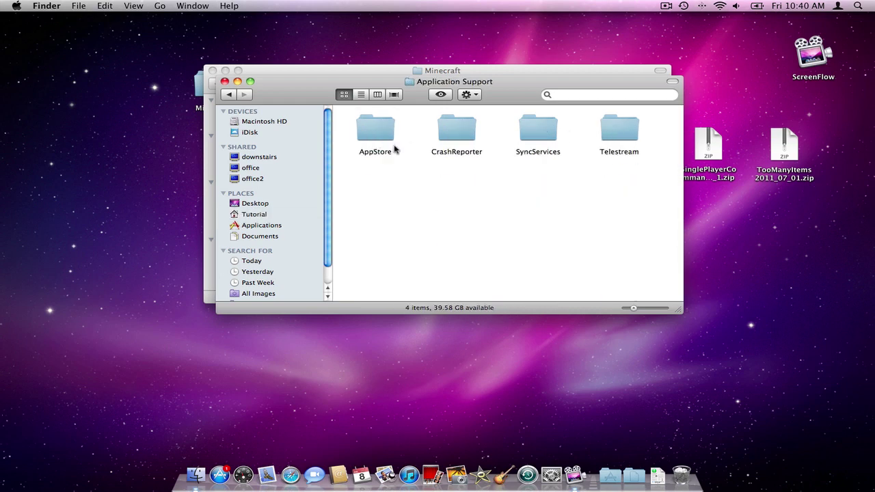
pyautogui.click(260, 214)
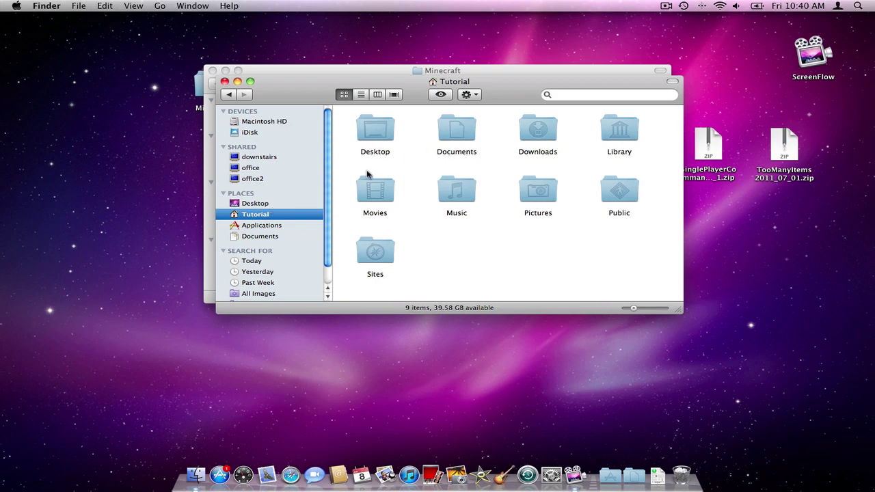
pyautogui.doubleClick(620, 138)
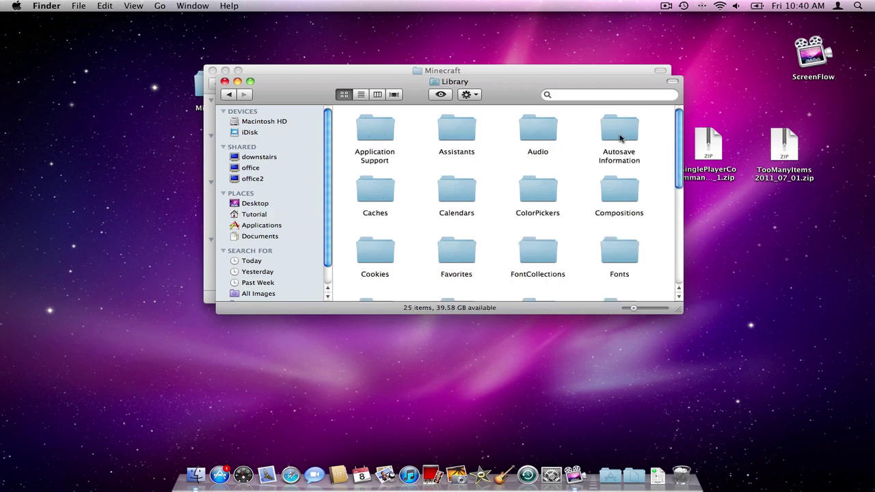
pyautogui.doubleClick(375, 128)
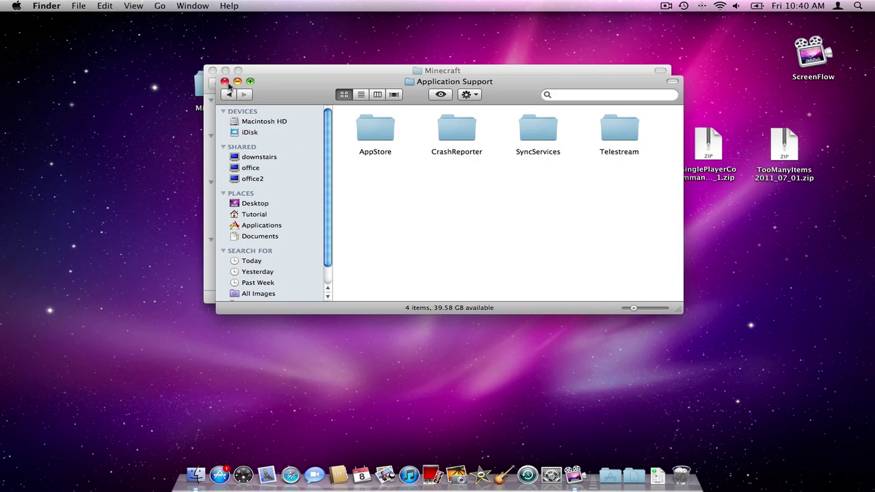
pyautogui.click(224, 82)
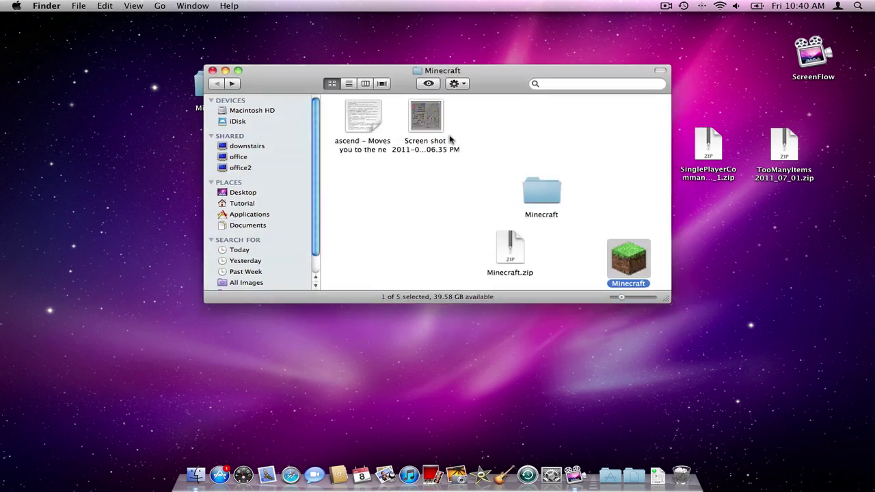
# - Launch the Minecraft app and log in with the account username and password, enabling Remember password
pyautogui.doubleClick(622, 262)
pyautogui.click(549, 178)
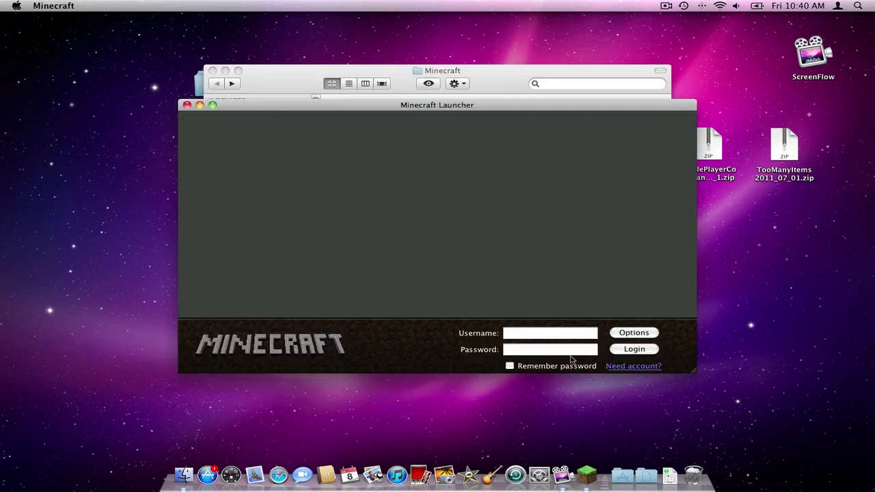
pyautogui.click(576, 336)
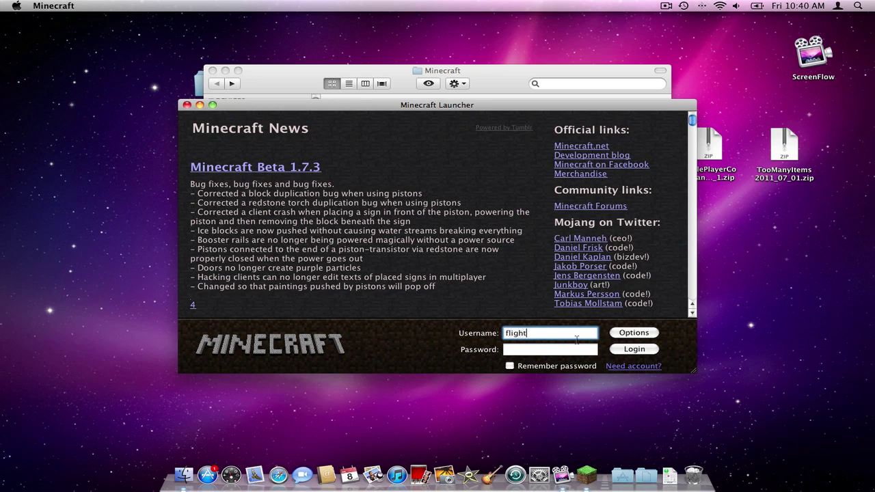
pyautogui.write('flight304')
pyautogui.press('Tab')
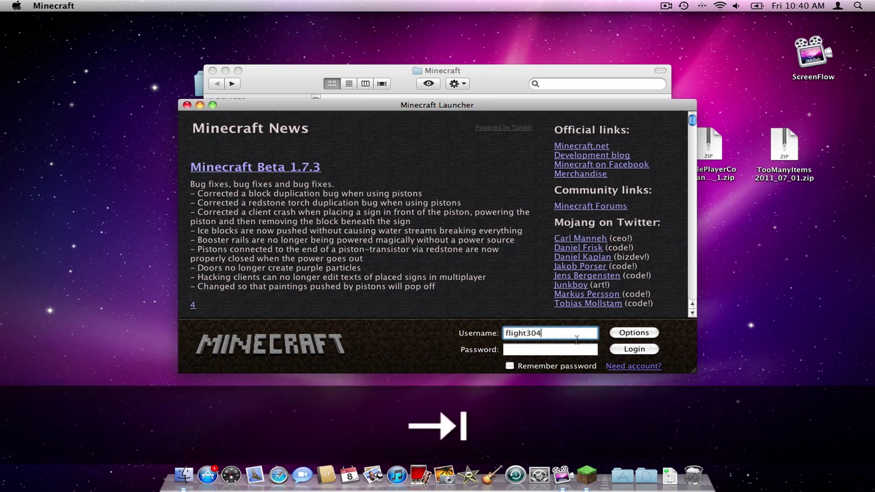
pyautogui.click(566, 345)
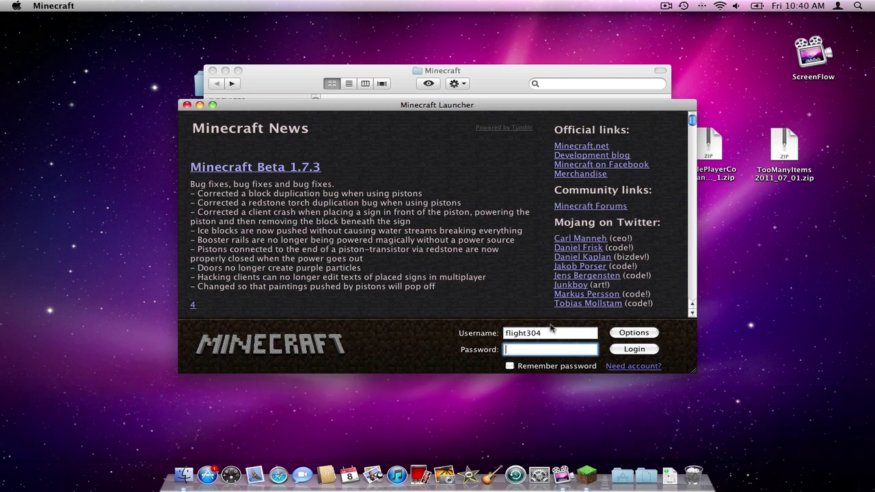
pyautogui.write('••••••')
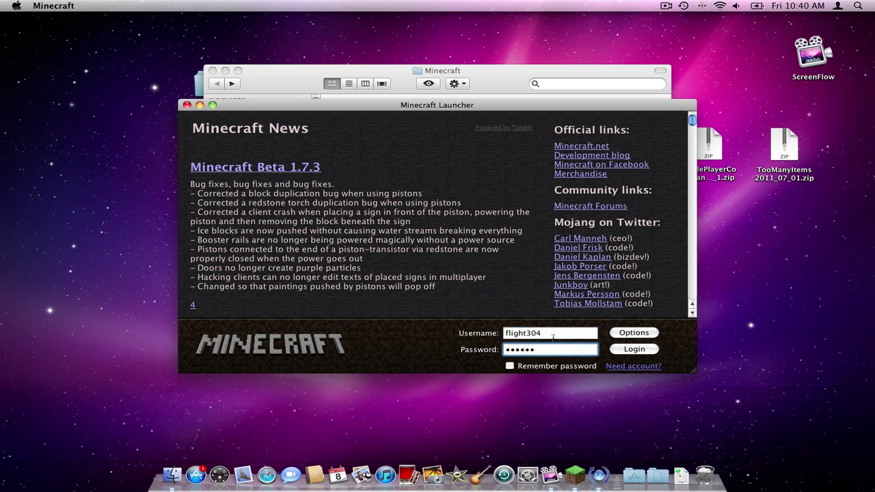
pyautogui.click(546, 367)
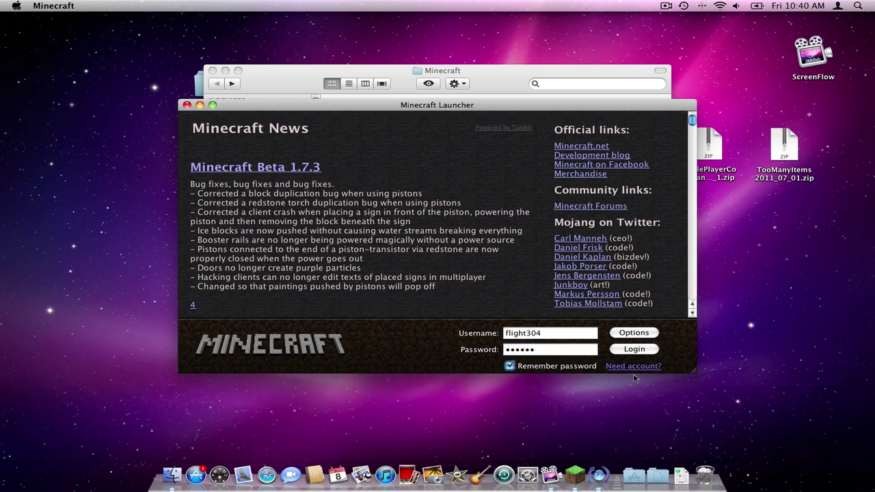
pyautogui.click(634, 351)
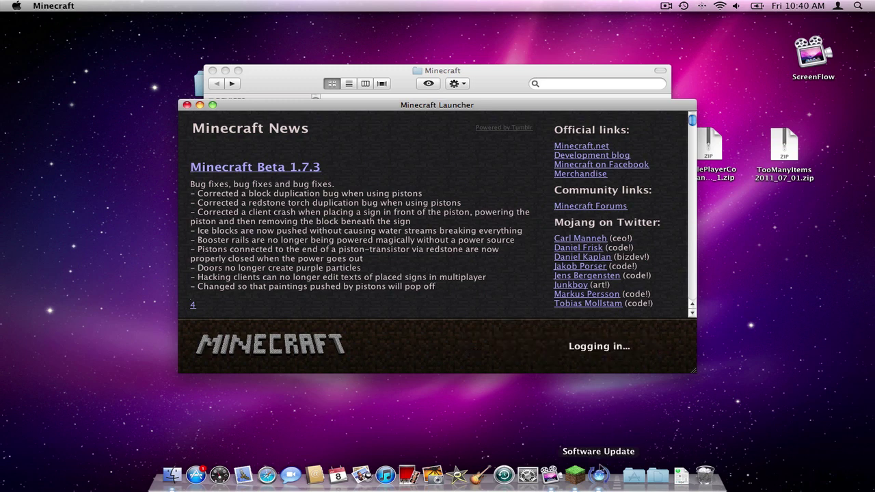
# - Quit Software Update
pyautogui.rightClick(600, 471)
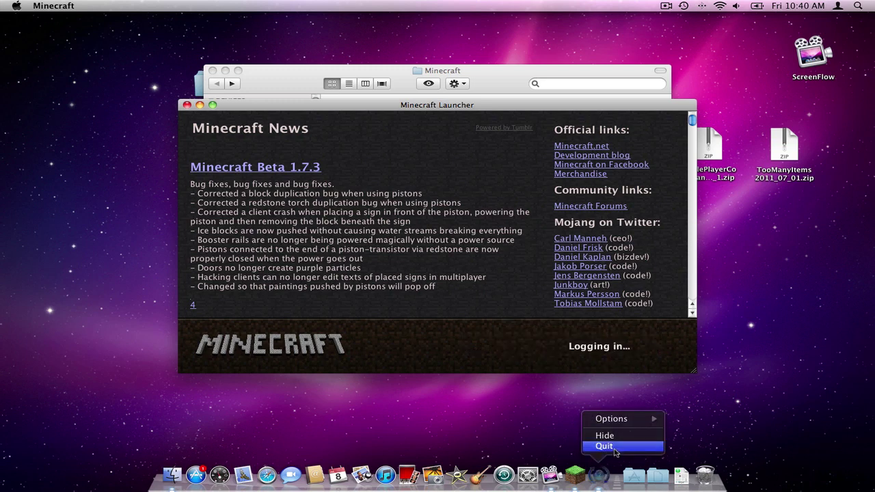
pyautogui.click(612, 445)
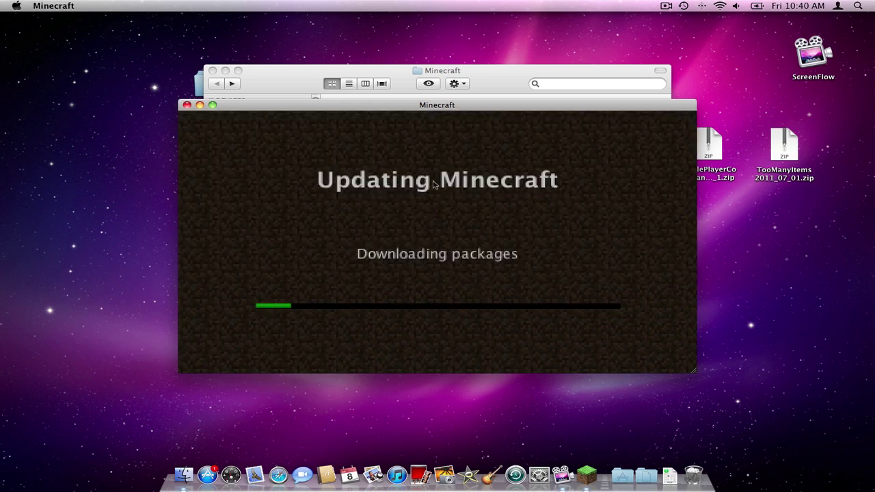
# - Look for the minecraft folder in the home folder's Library/Application Support in a new Finder window, and close that window
pyautogui.click(471, 86)
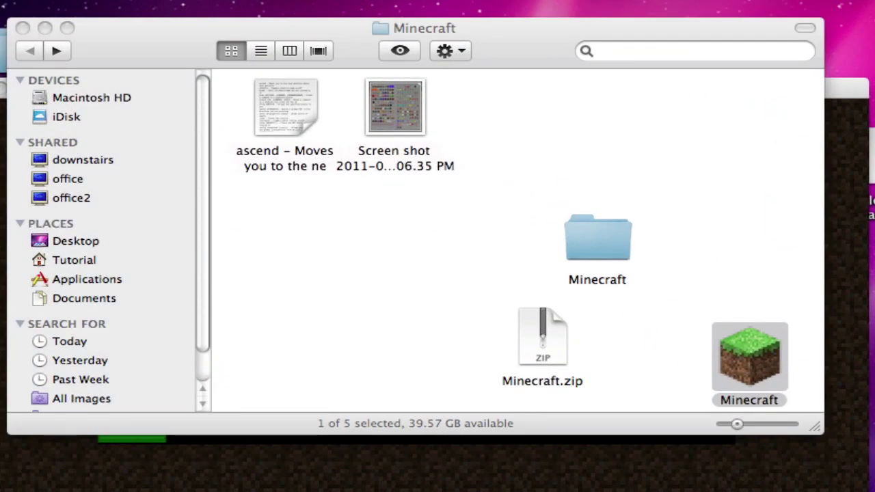
pyautogui.press('super+n')
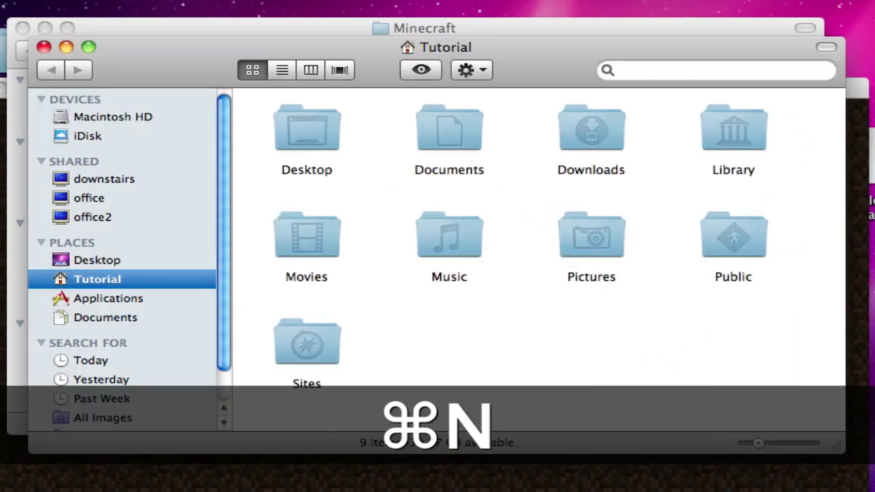
pyautogui.click(759, 116)
pyautogui.doubleClick(758, 120)
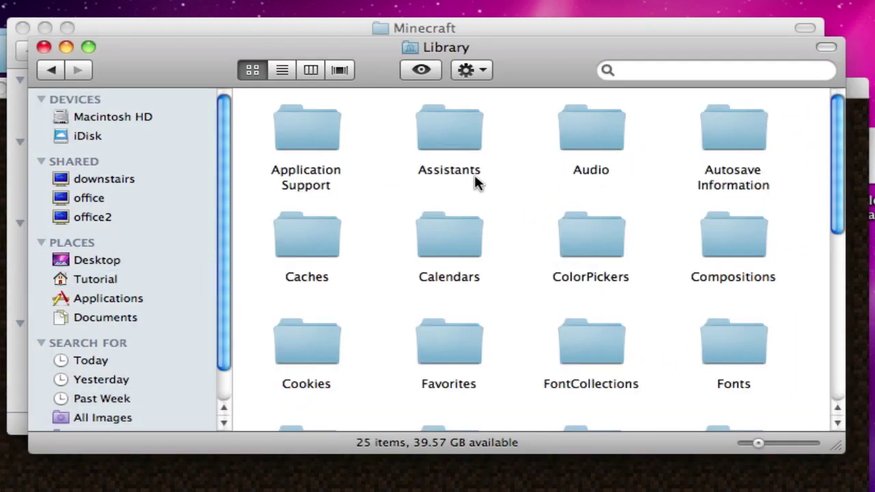
pyautogui.doubleClick(311, 141)
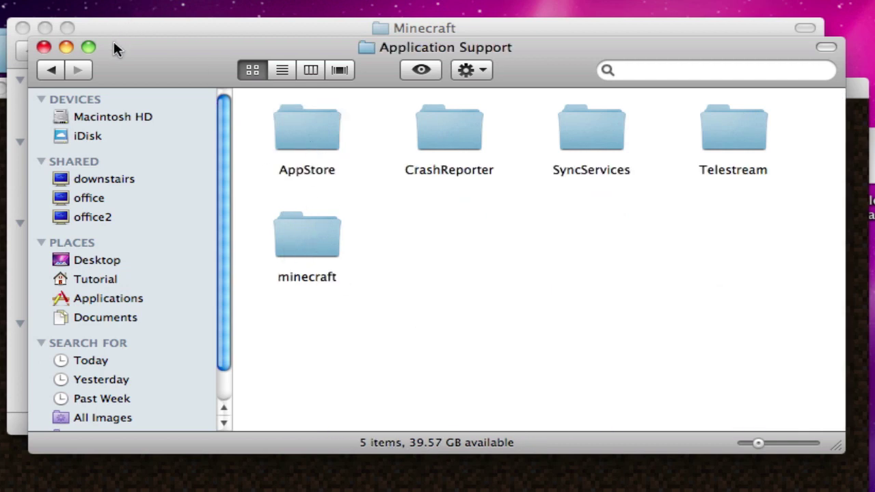
pyautogui.press('super+w')
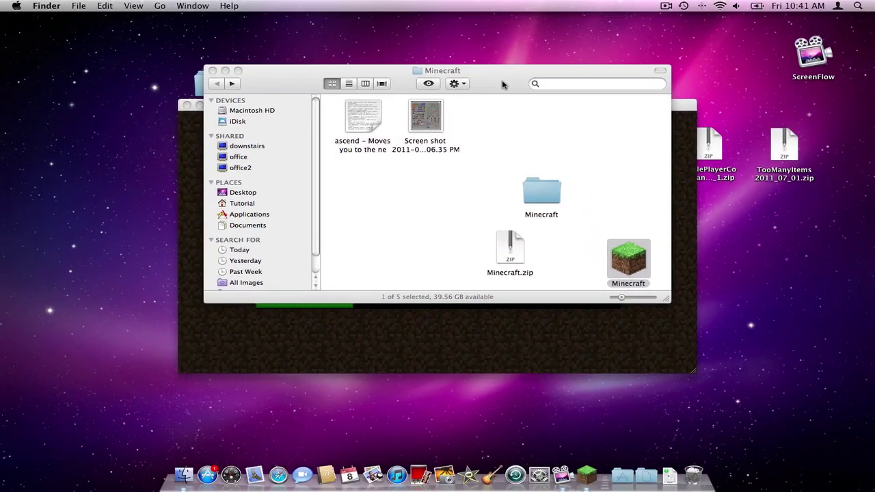
# - Clear the Finder window off the Minecraft window and reposition the Minecraft window on the desktop
pyautogui.moveTo(502, 82); pyautogui.dragTo(871, 85)
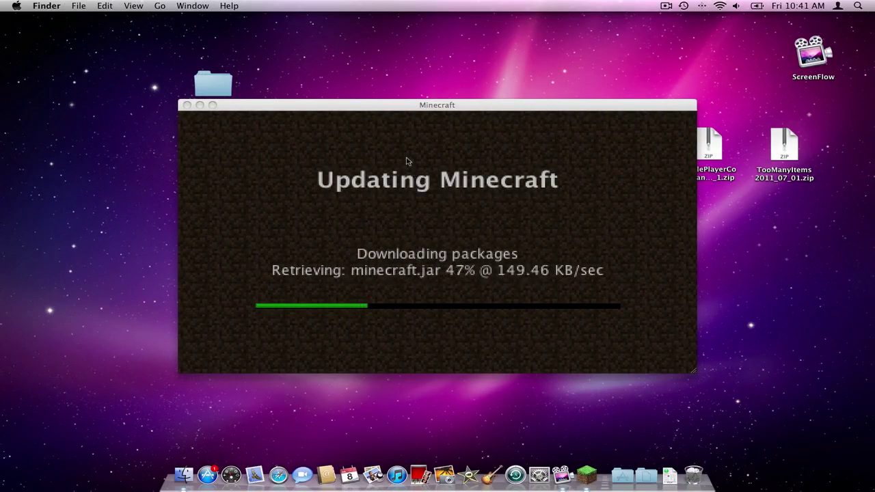
pyautogui.moveTo(400, 105)
pyautogui.mouseDown()
pyautogui.moveTo(383, 100)
pyautogui.moveTo(362, 153)
pyautogui.moveTo(405, 108)
pyautogui.mouseUp()
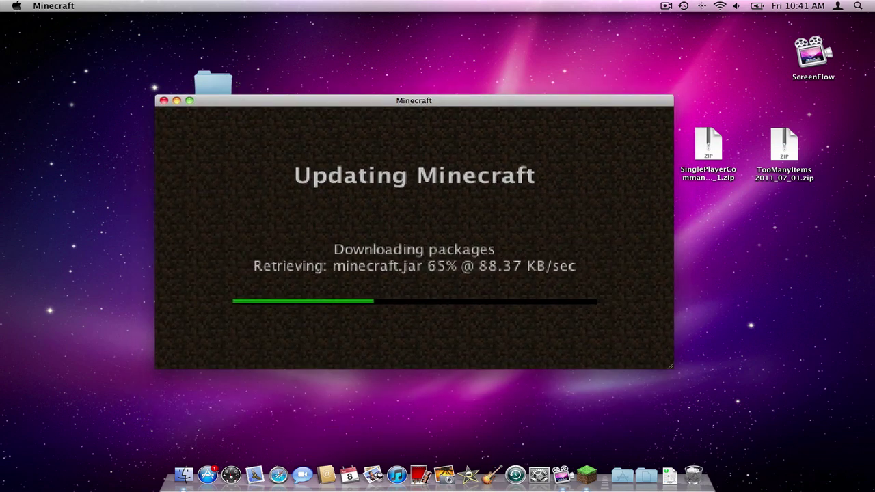
pyautogui.press('super+Tab')
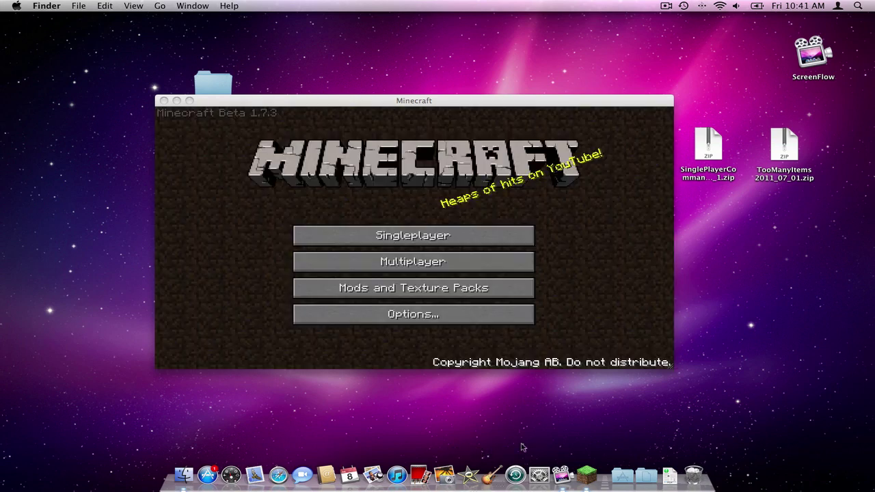
# - Force Minecraft to quit and close the Force Quit Applications window
pyautogui.click(404, 186)
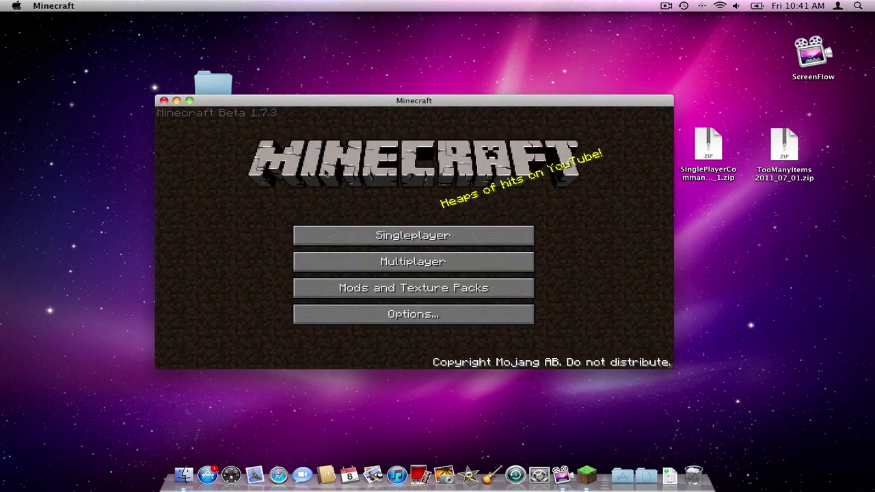
pyautogui.press('super+alt+Escape')
pyautogui.press('Return')
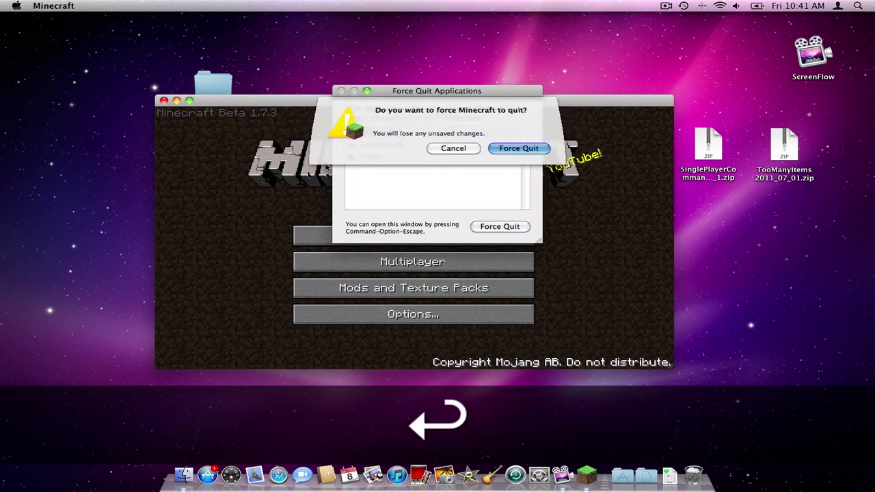
pyautogui.press('Return')
pyautogui.click(341, 91)
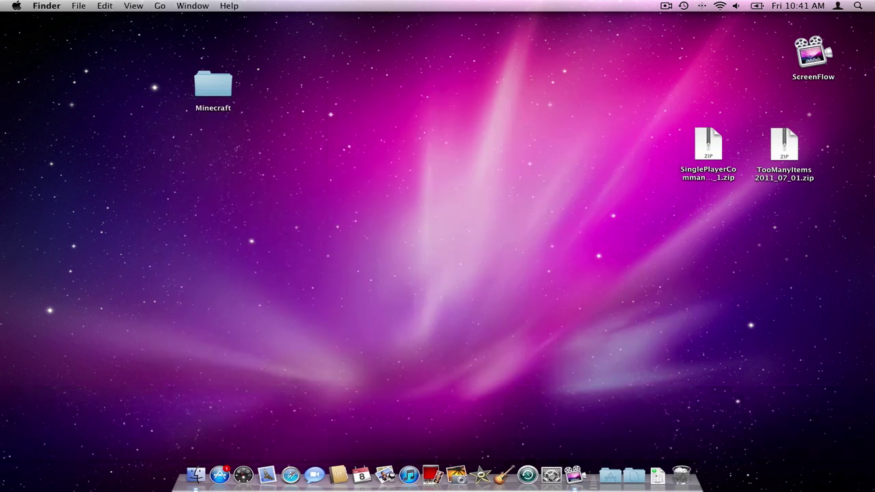
# - Open the minecraft folder inside the home folder's Library/Application Support in Finder
pyautogui.moveTo(352, 53); pyautogui.dragTo(218, 58)
pyautogui.click(175, 177)
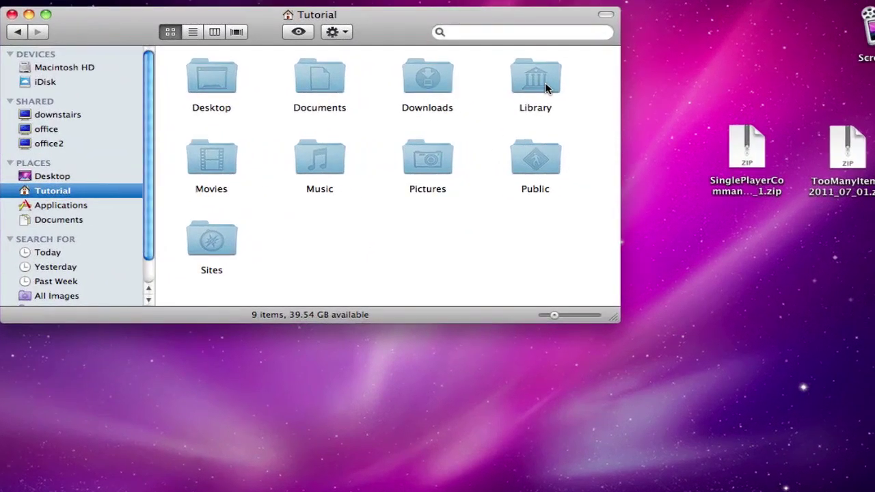
pyautogui.doubleClick(546, 84)
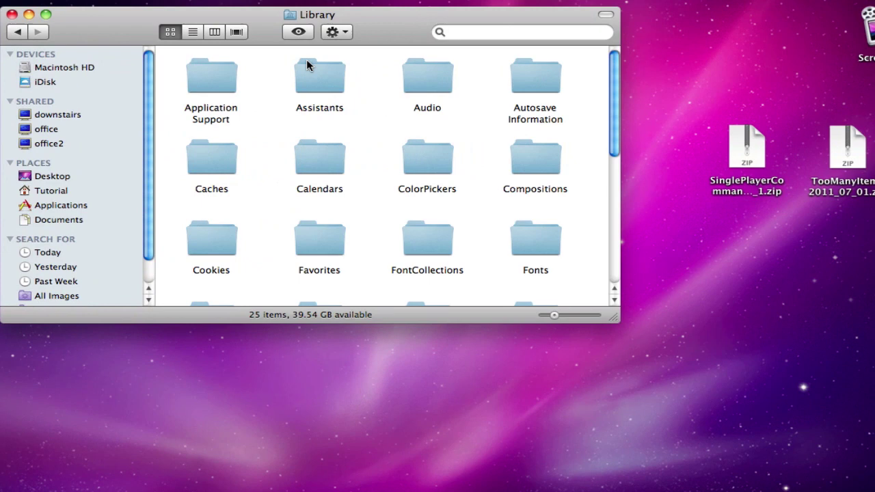
pyautogui.doubleClick(194, 70)
pyautogui.doubleClick(232, 154)
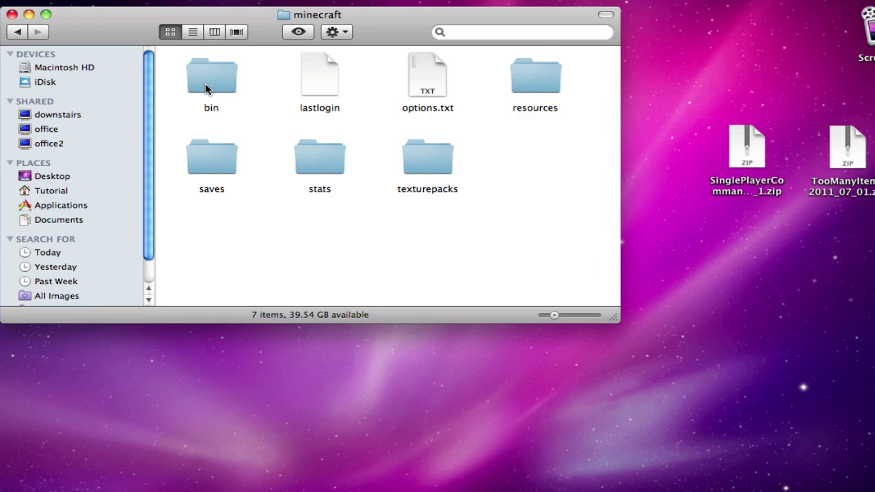
# - Open the bin folder, compress minecraft.jar into a zip archive, and extract minecraft.jar.zip into a folder
pyautogui.doubleClick(207, 81)
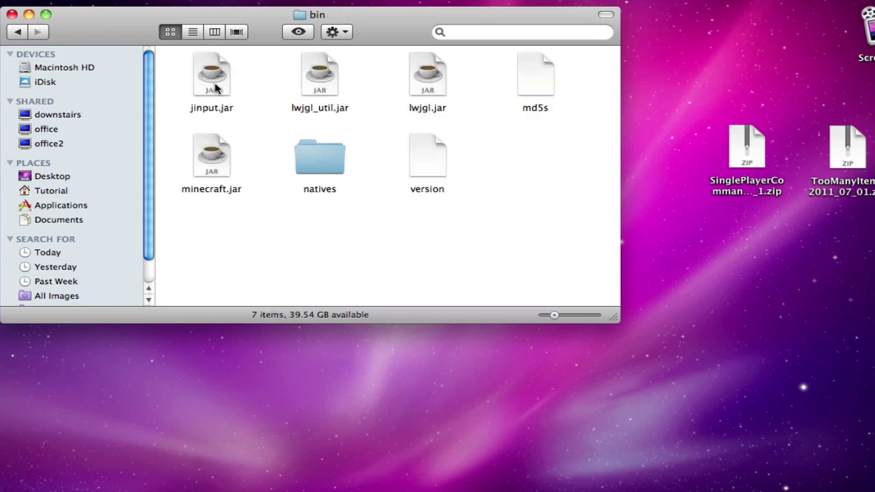
pyautogui.rightClick(210, 167)
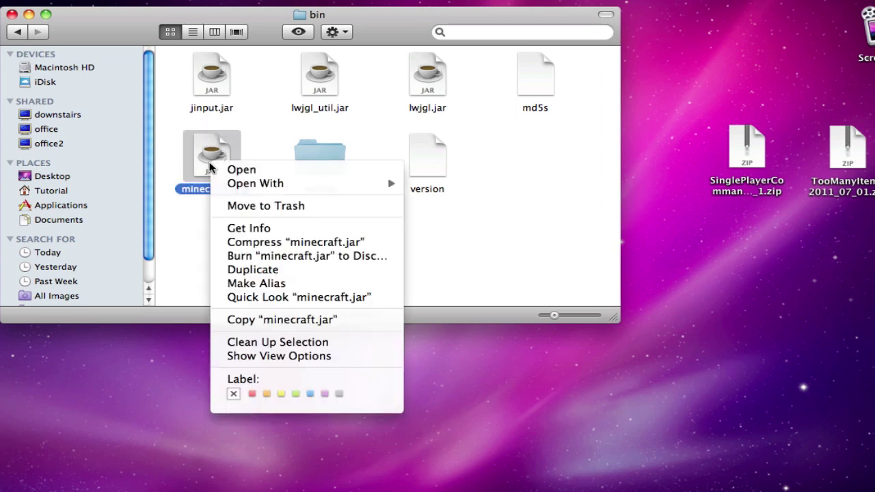
pyautogui.moveTo(246, 185)
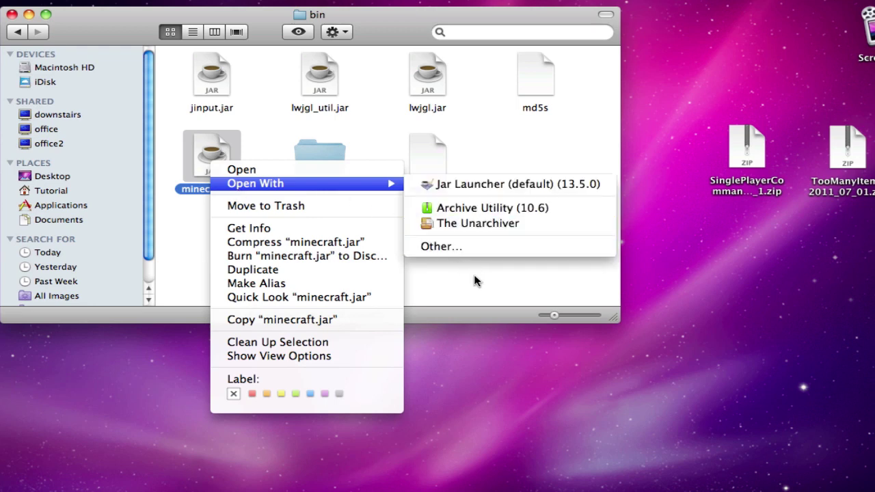
pyautogui.click(291, 244)
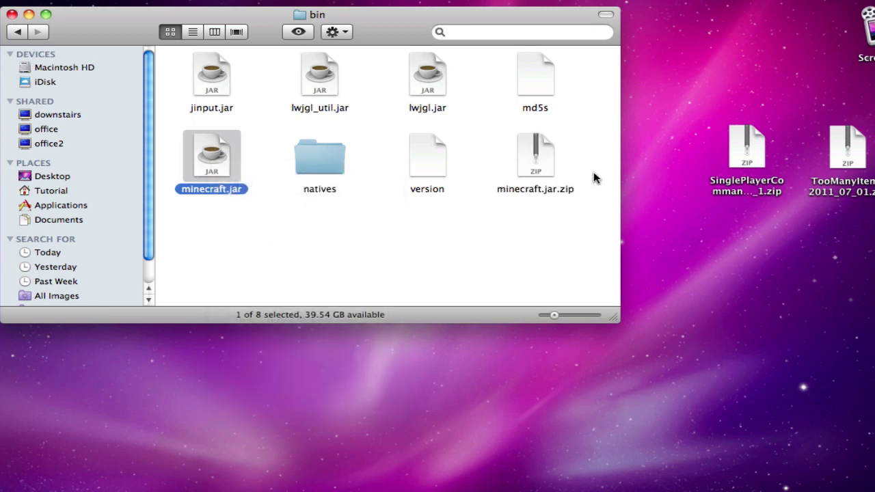
pyautogui.doubleClick(546, 157)
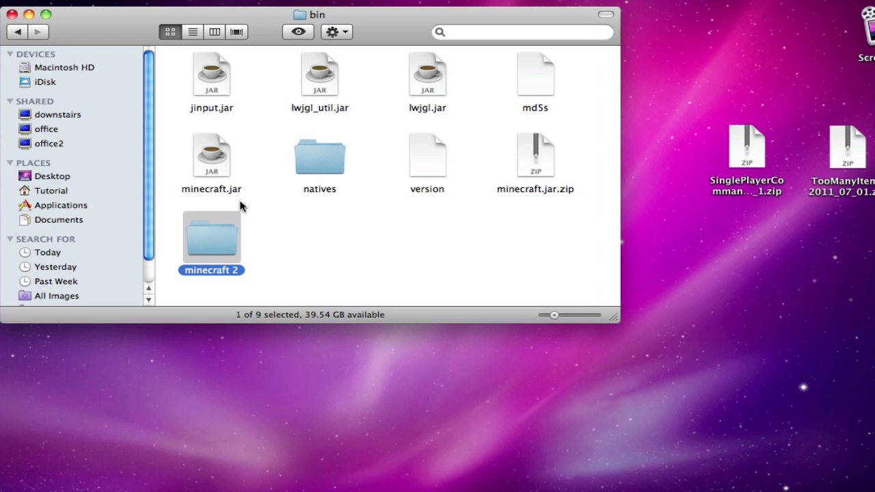
# - Move the original minecraft.jar from the bin folder to the desktop and send minecraft.jar.zip to the Trash
pyautogui.moveTo(222, 171); pyautogui.dragTo(854, 373)
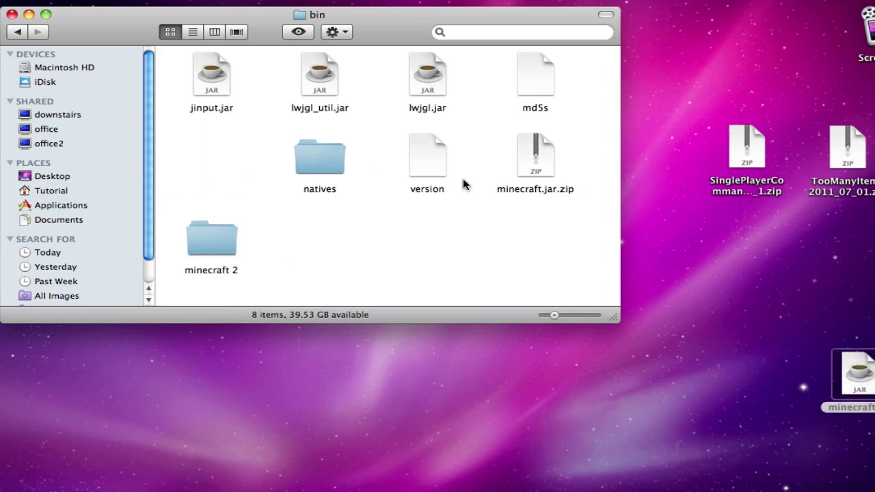
pyautogui.click(531, 168)
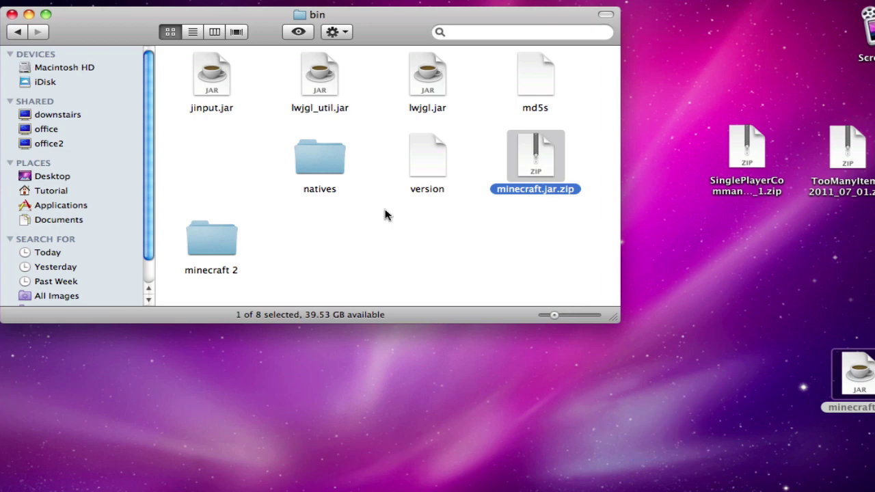
pyautogui.press('super+BackSpace')
# - Put the extracted minecraft 2 folder in the original jar's place and rename it minecraft.jar, accepting the added .jar extension
pyautogui.moveTo(207, 220); pyautogui.dragTo(209, 169)
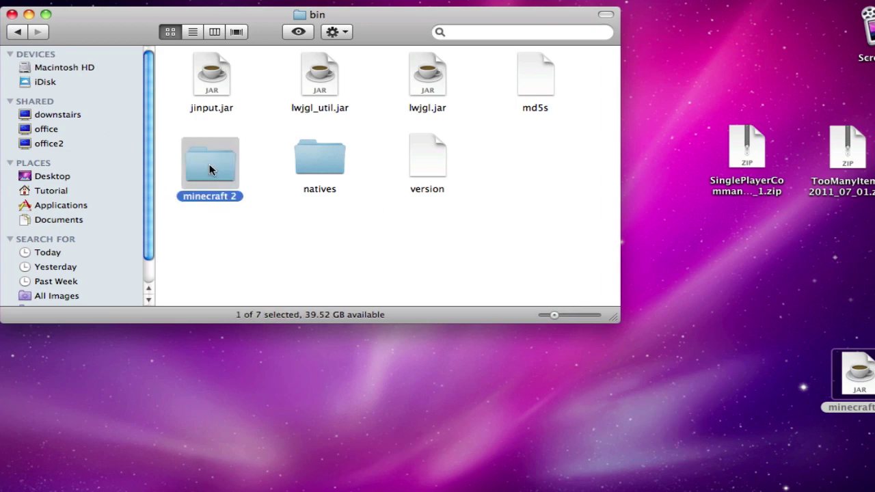
pyautogui.press('Return')
pyautogui.press('Right')
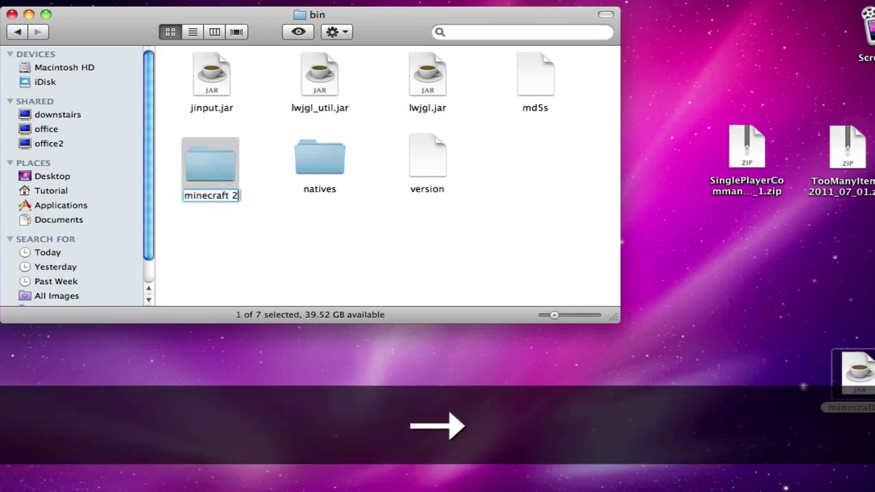
pyautogui.press('BackSpace')
pyautogui.press('BackSpace')
pyautogui.write('.jar')
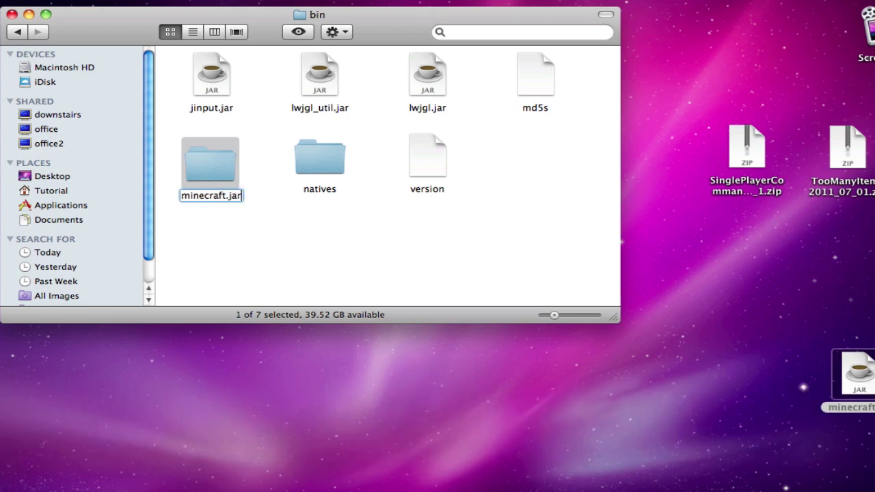
pyautogui.press('Return')
pyautogui.click(504, 183)
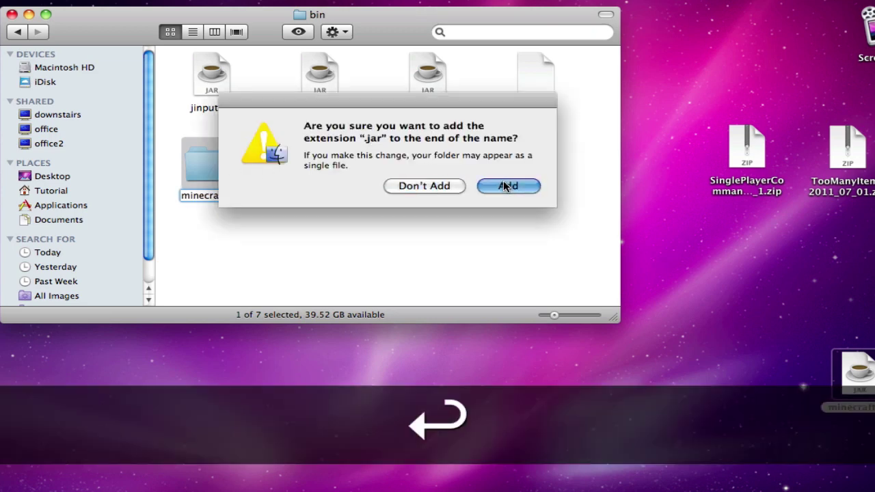
# - Open the minecraft.jar folder beside the desktop archives, and extract the SinglePlayerCommands and TooManyItems zips, placing each extracted folder above its archive
pyautogui.doubleClick(238, 182)
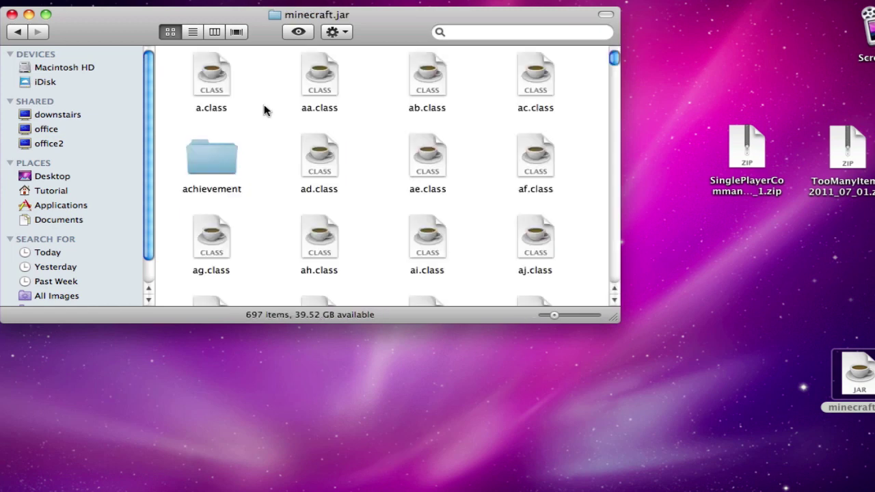
pyautogui.moveTo(387, 32); pyautogui.dragTo(222, 11)
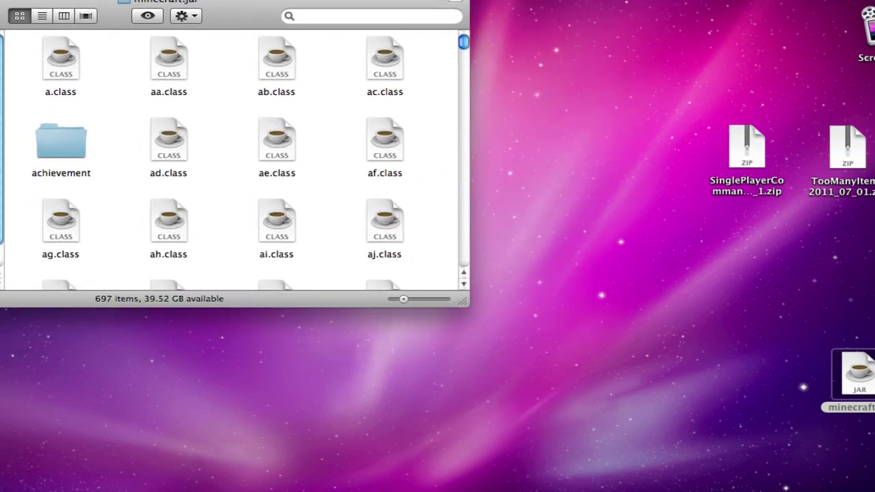
pyautogui.doubleClick(734, 154)
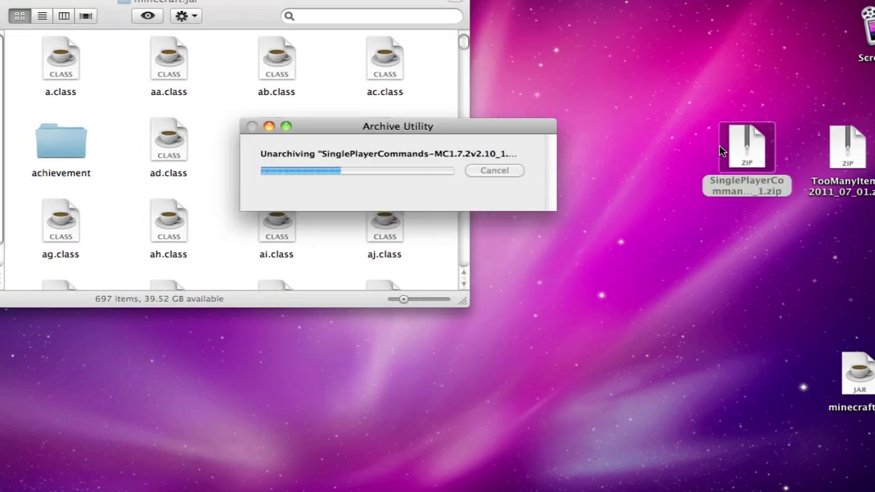
pyautogui.moveTo(764, 160); pyautogui.dragTo(747, 80)
pyautogui.doubleClick(858, 154)
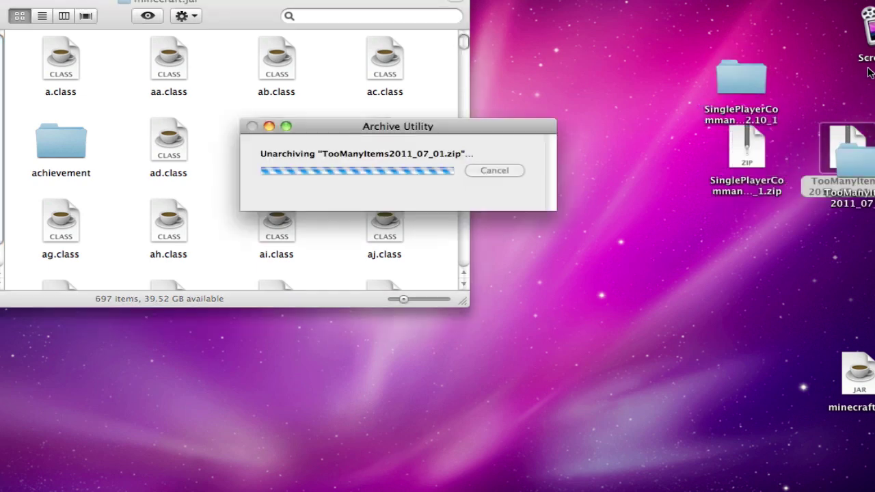
pyautogui.moveTo(865, 169); pyautogui.dragTo(854, 89)
# - Open the extracted SinglePlayerCommands folder as a list and place its window beside the minecraft.jar window
pyautogui.click(732, 88)
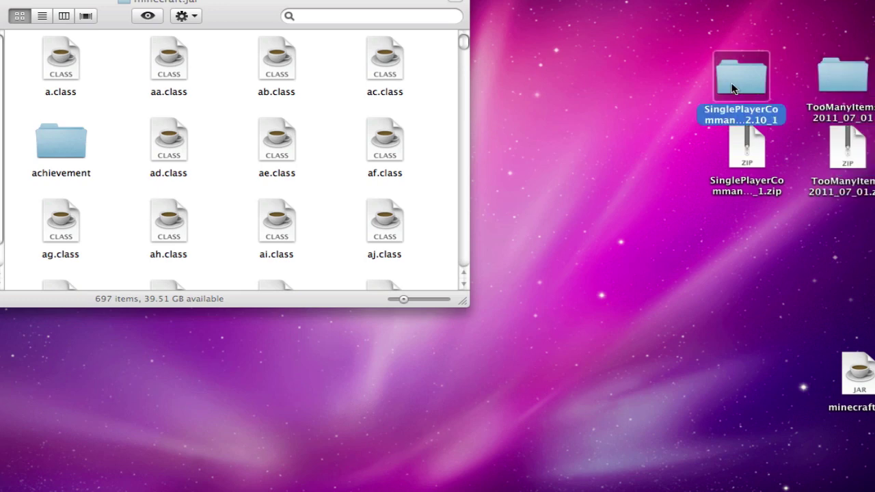
pyautogui.doubleClick(732, 88)
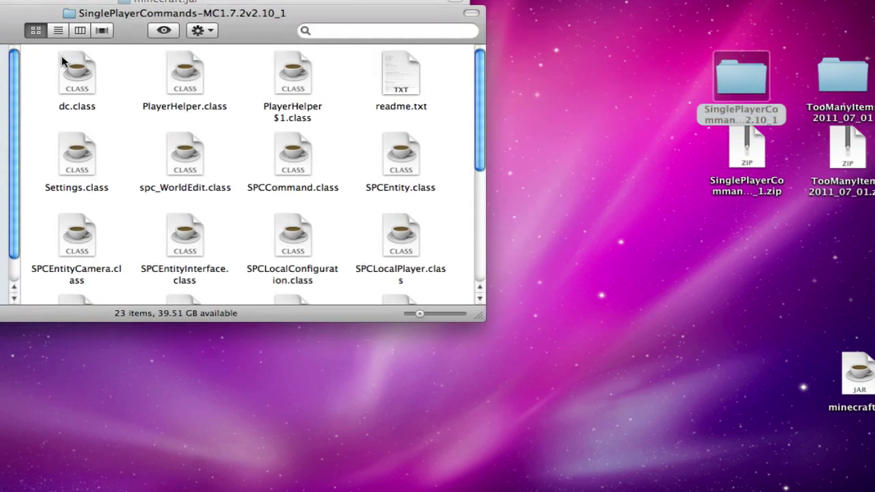
pyautogui.click(58, 31)
pyautogui.moveTo(265, 14); pyautogui.dragTo(748, 59)
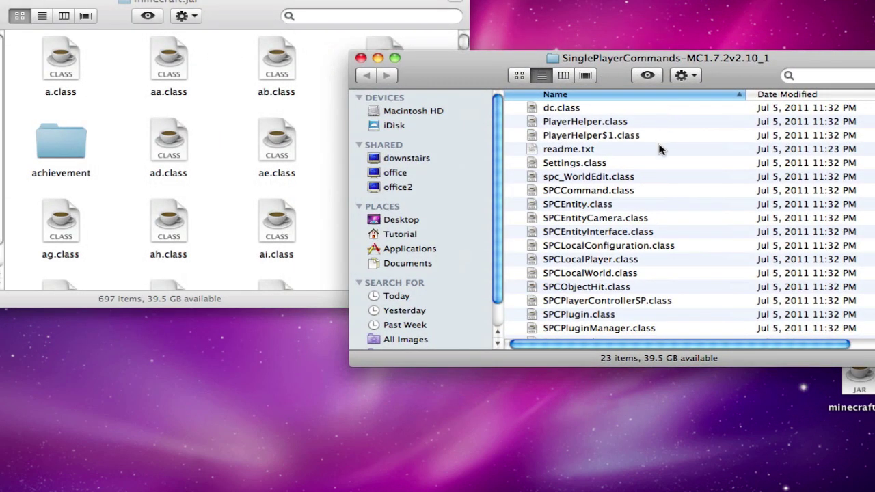
# - Copy all files in the SinglePlayerCommands folder except readme.txt and WorldEdit.jar
pyautogui.press('super+a')
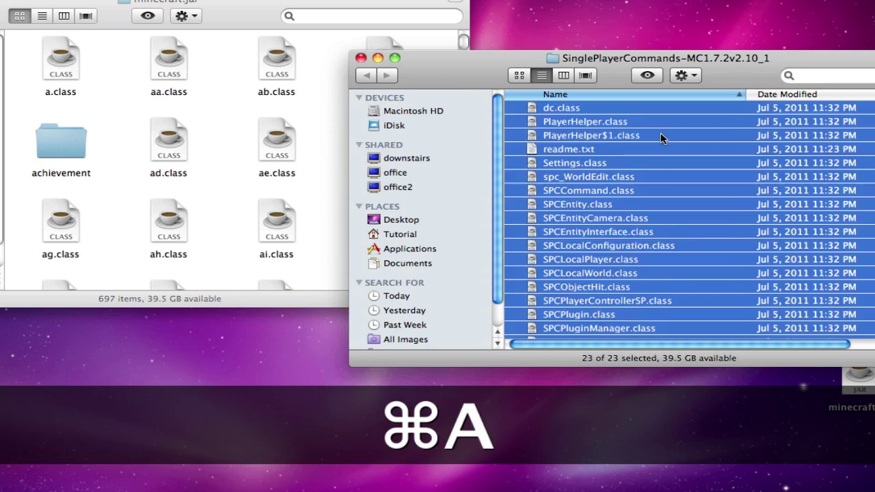
pyautogui.keyDown('super'); pyautogui.click(590, 149); pyautogui.keyUp('super')
pyautogui.scroll(-3, 615, 163)
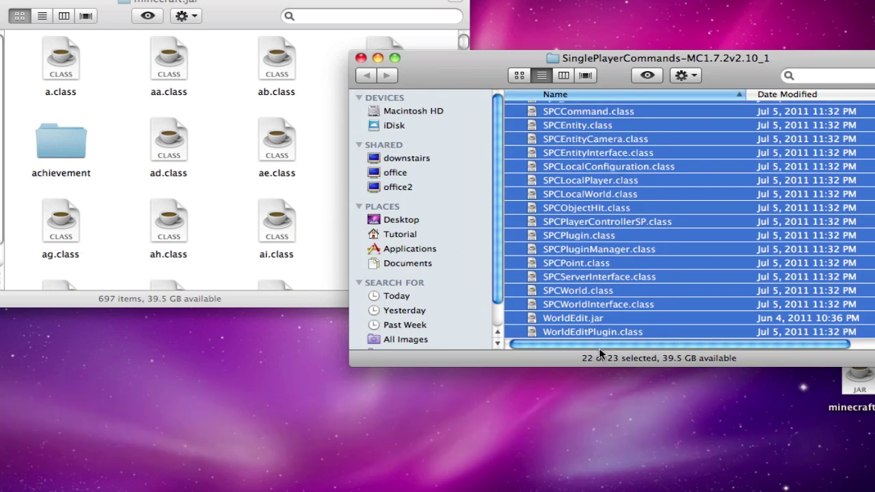
pyautogui.keyDown('super'); pyautogui.click(590, 318); pyautogui.keyUp('super')
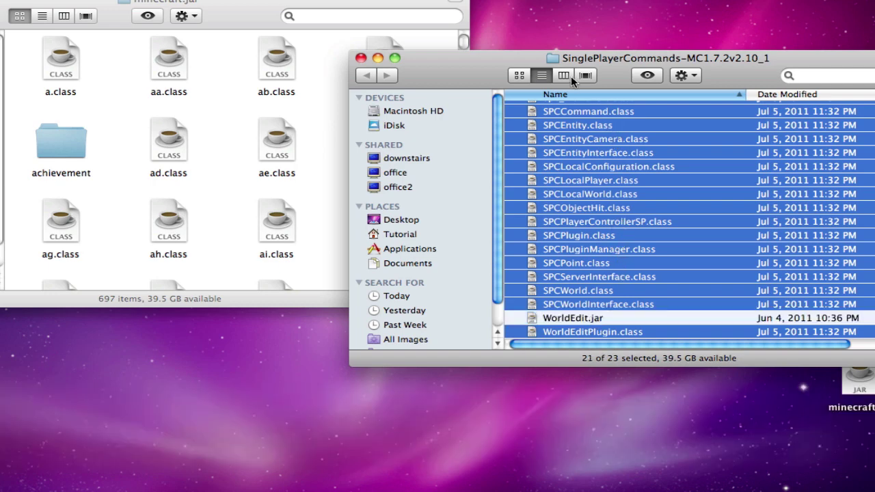
pyautogui.click(682, 75)
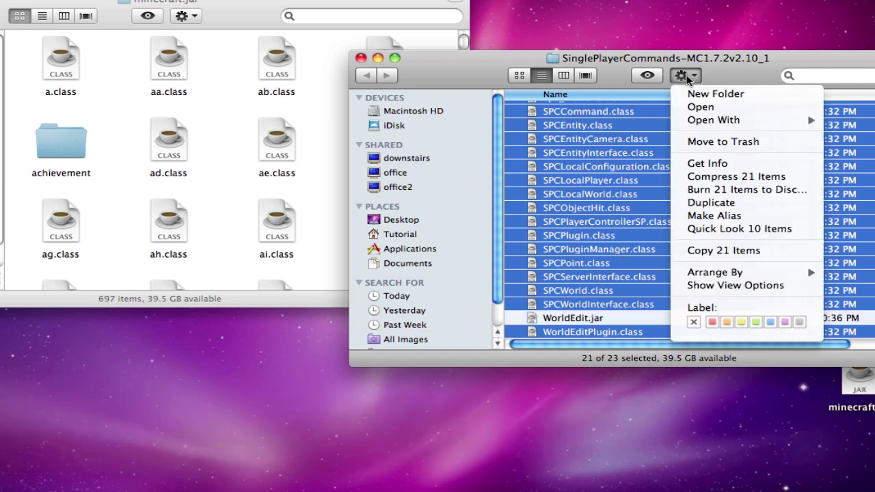
pyautogui.click(729, 250)
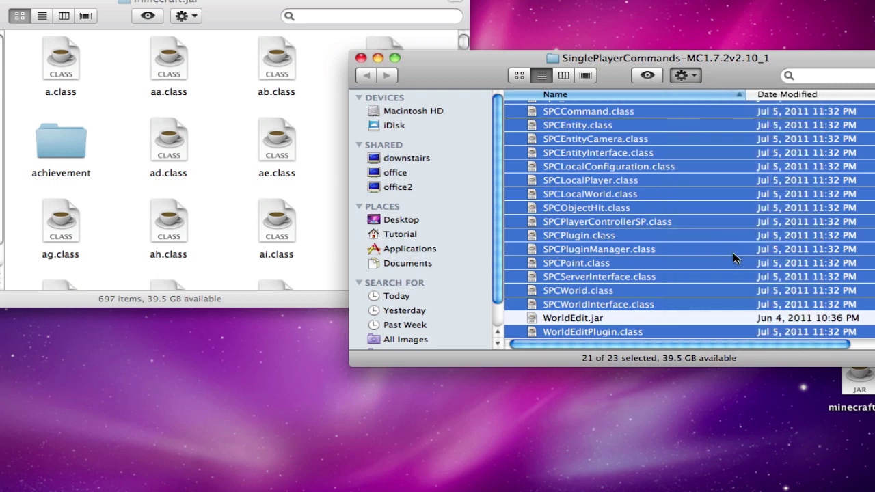
# - Paste the copied mod files into the minecraft.jar folder, replacing the existing dc.class, and close the SinglePlayerCommands window
pyautogui.click(181, 16)
pyautogui.click(216, 104)
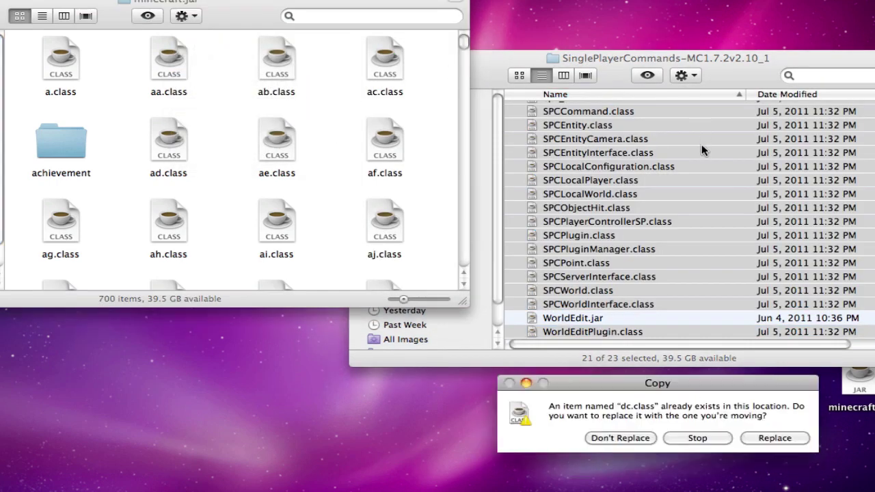
pyautogui.click(783, 439)
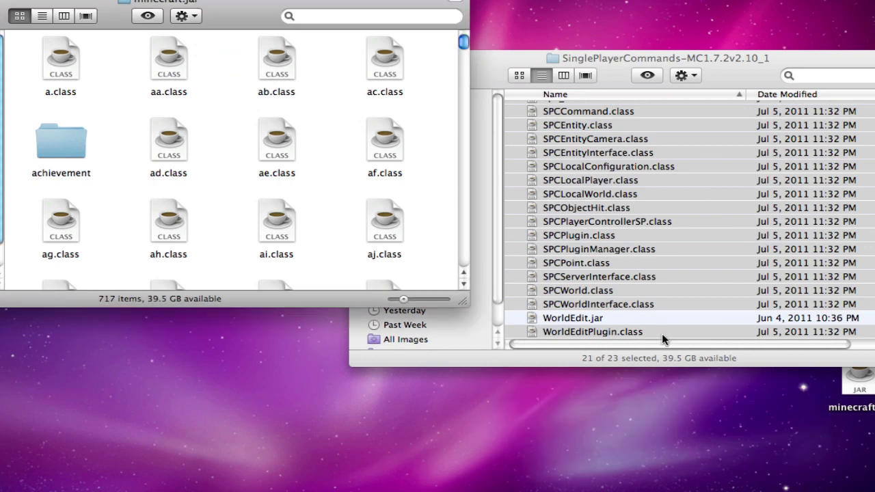
pyautogui.click(634, 59)
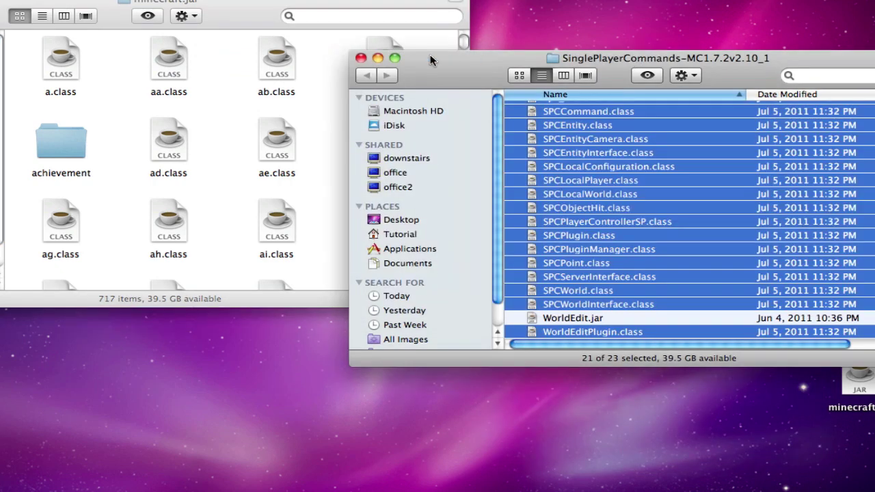
pyautogui.click(361, 59)
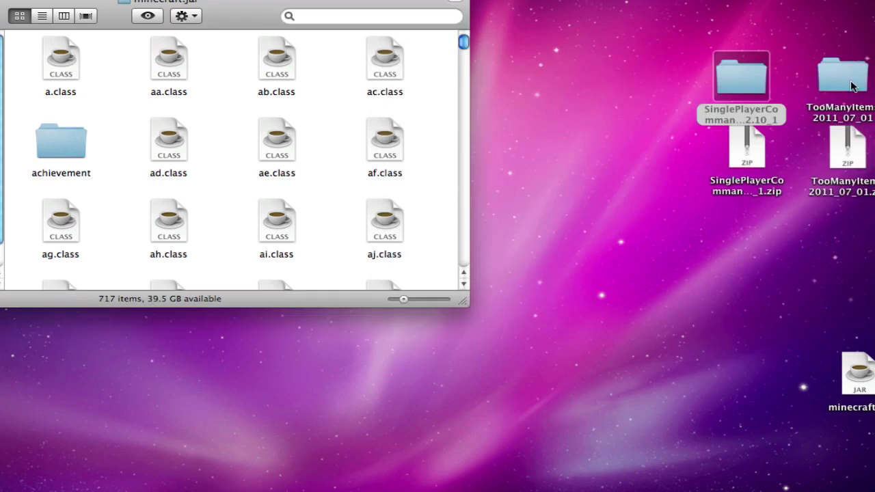
# - Move WorldEdit.jar from the SinglePlayerCommands folder into Minecraft's bin folder, and close the SinglePlayerCommands window
pyautogui.doubleClick(718, 82)
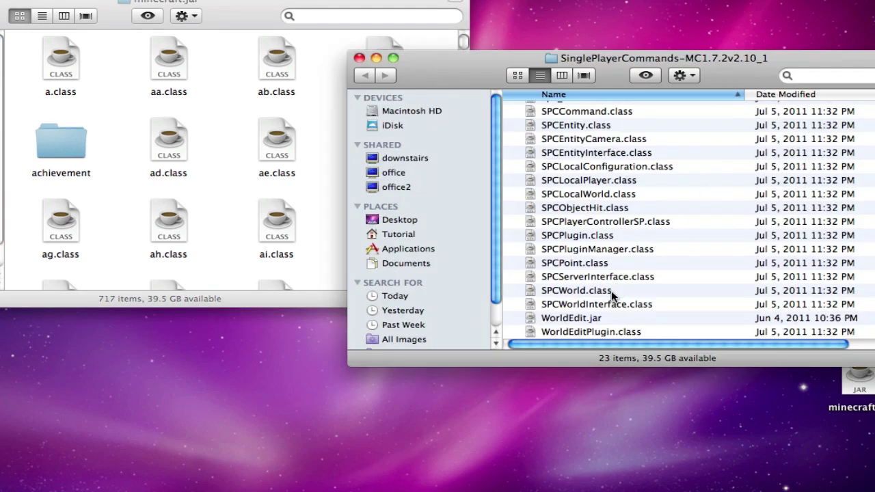
pyautogui.press('super+grave')
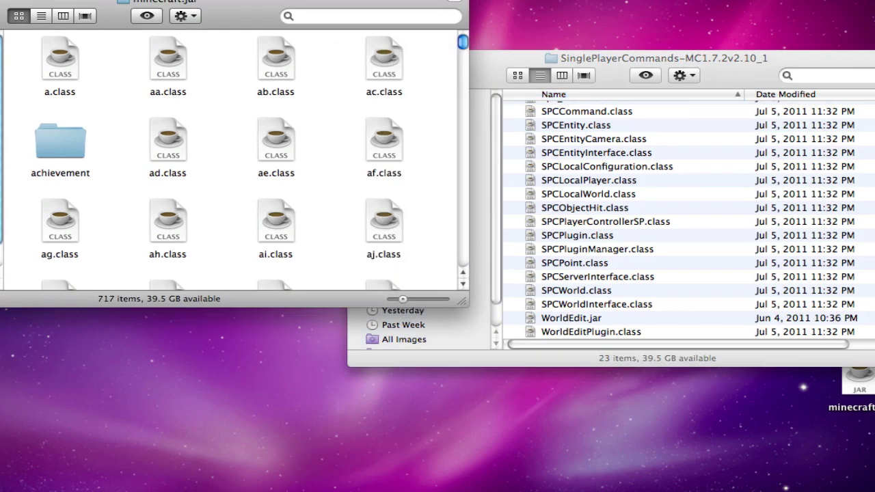
pyautogui.press('super+Up')
pyautogui.click(588, 318)
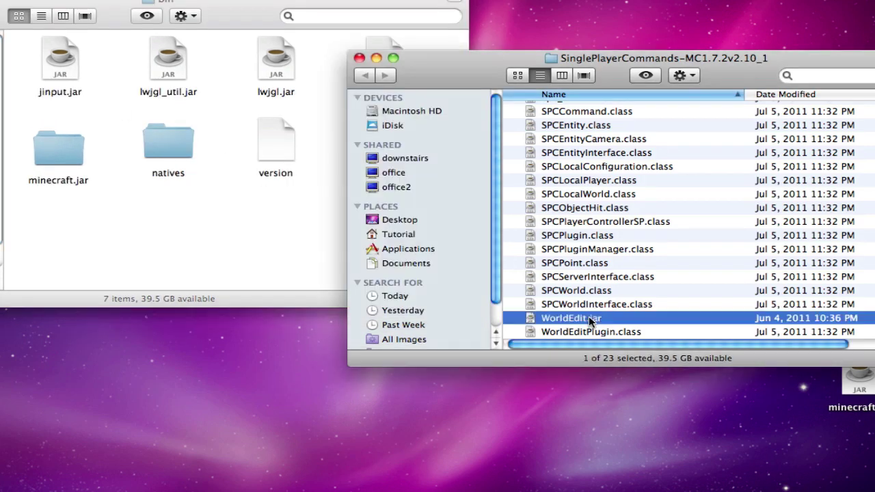
pyautogui.moveTo(591, 321); pyautogui.dragTo(113, 263)
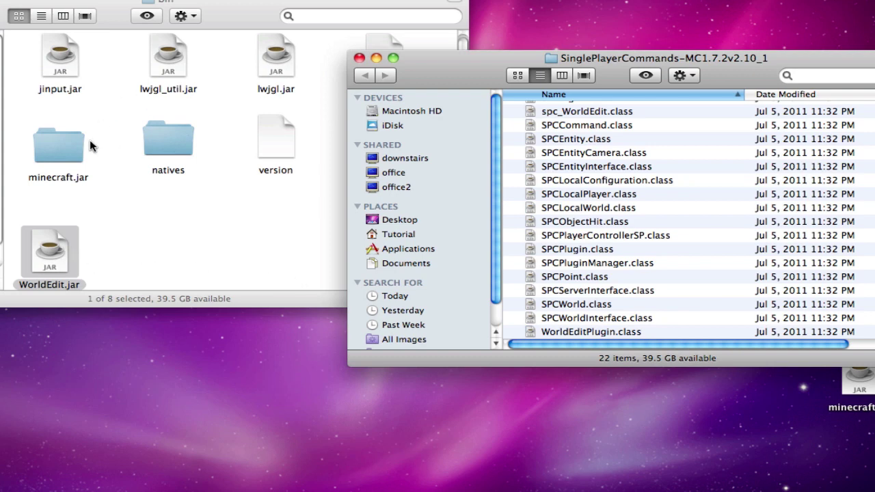
pyautogui.click(54, 258)
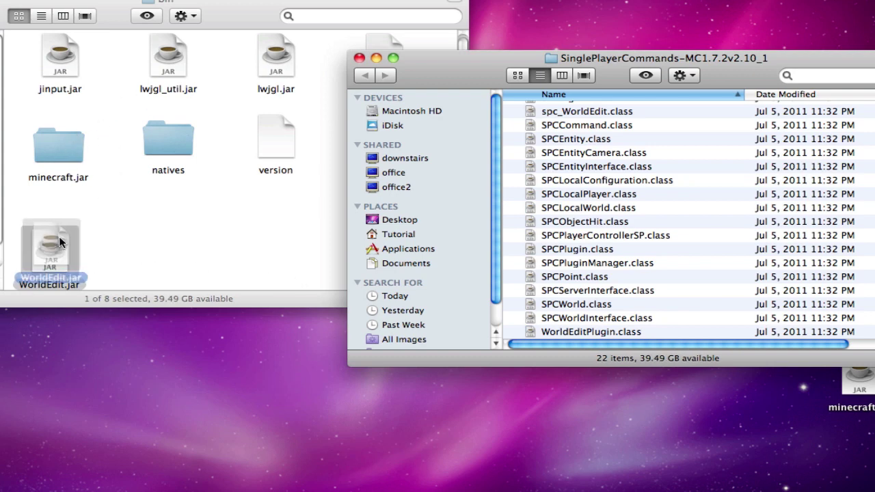
pyautogui.click(487, 68)
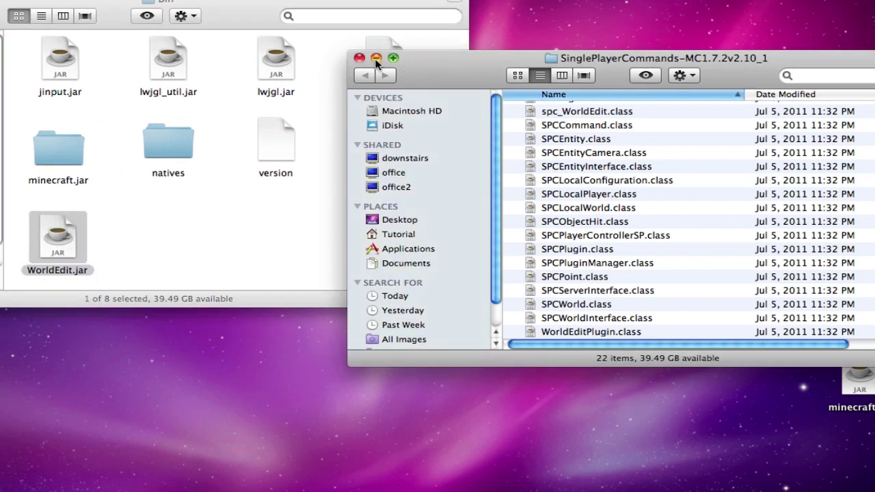
pyautogui.click(356, 59)
# - Open the minecraft.jar folder and the TooManyItems2011_07_01 folder, placing the mod folder's window beside the minecraft.jar window
pyautogui.doubleClick(61, 147)
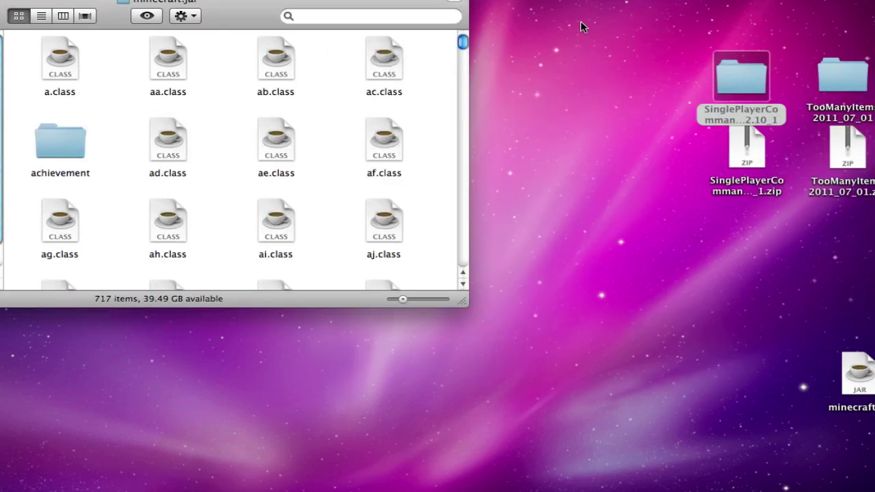
pyautogui.doubleClick(857, 80)
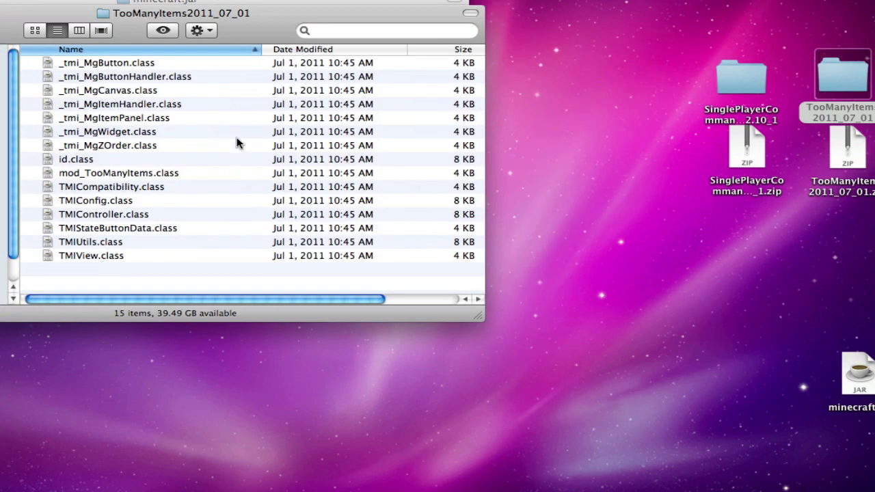
pyautogui.moveTo(260, 20); pyautogui.dragTo(661, 7)
pyautogui.moveTo(811, 7); pyautogui.dragTo(728, 175)
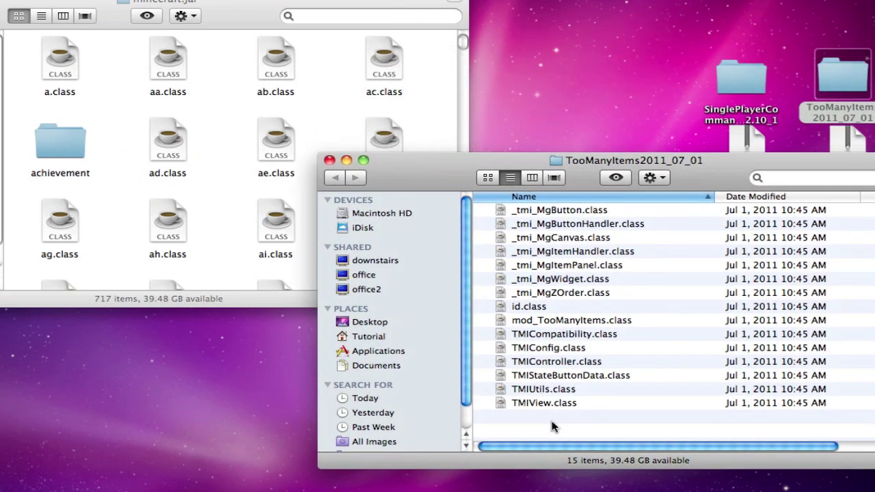
# - Copy all TooManyItems files into the minecraft.jar folder, replacing the existing id.class, and close both folder windows
pyautogui.press('super+a')
pyautogui.press('super+c')
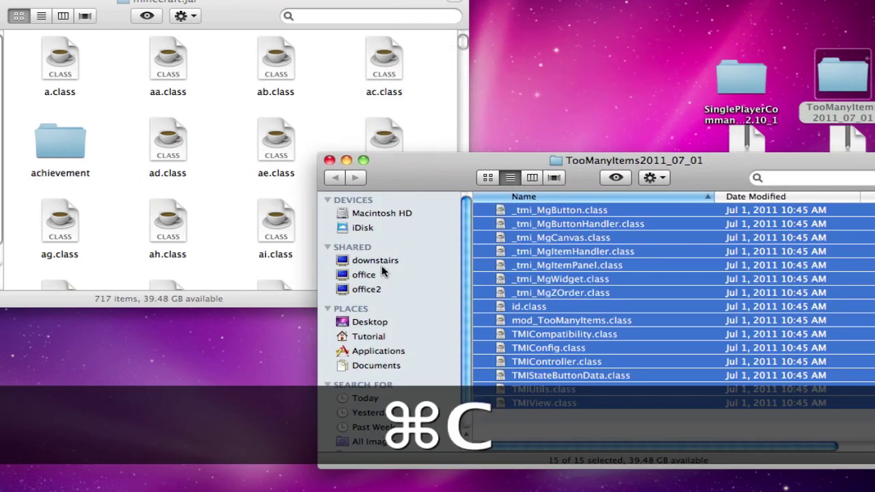
pyautogui.click(234, 75)
pyautogui.press('super+v')
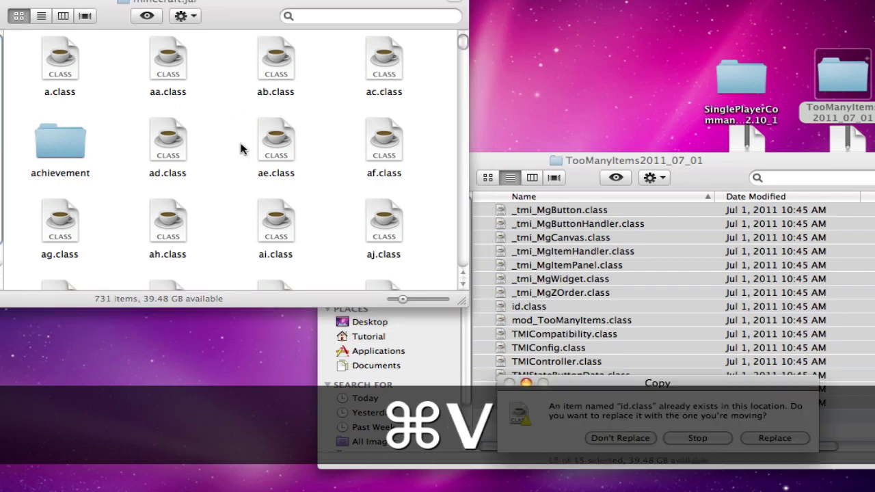
pyautogui.click(774, 438)
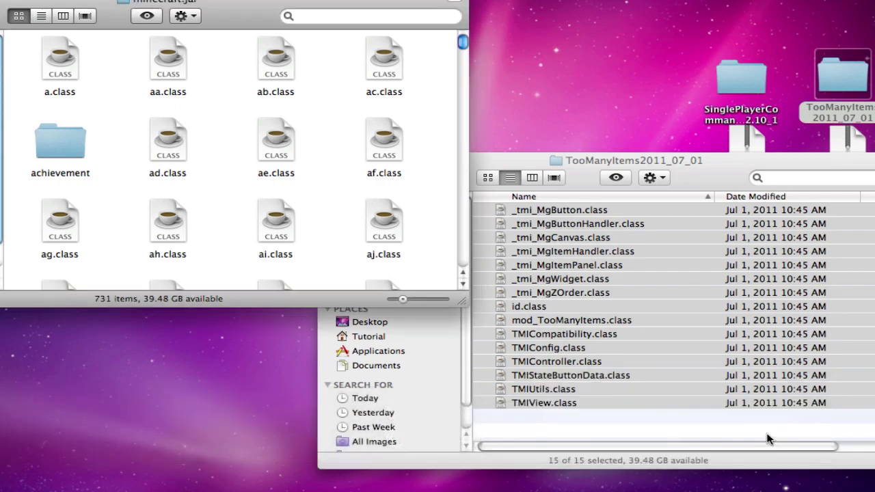
pyautogui.click(564, 173)
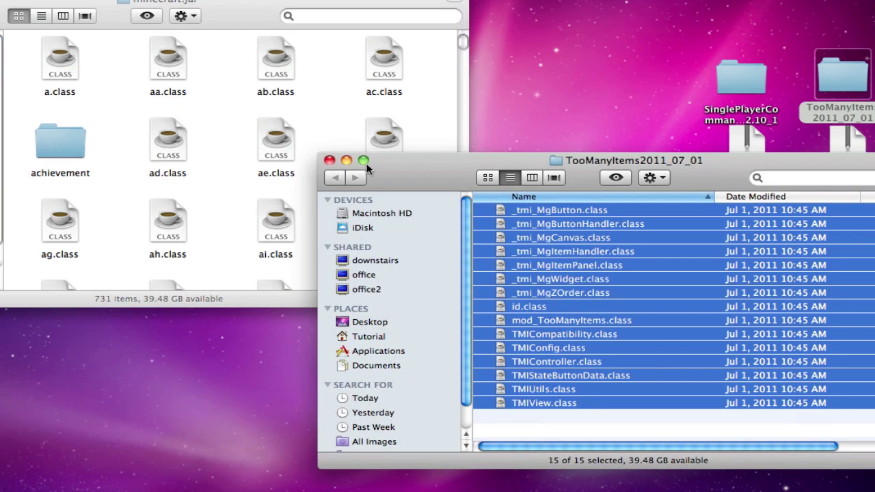
pyautogui.click(329, 152)
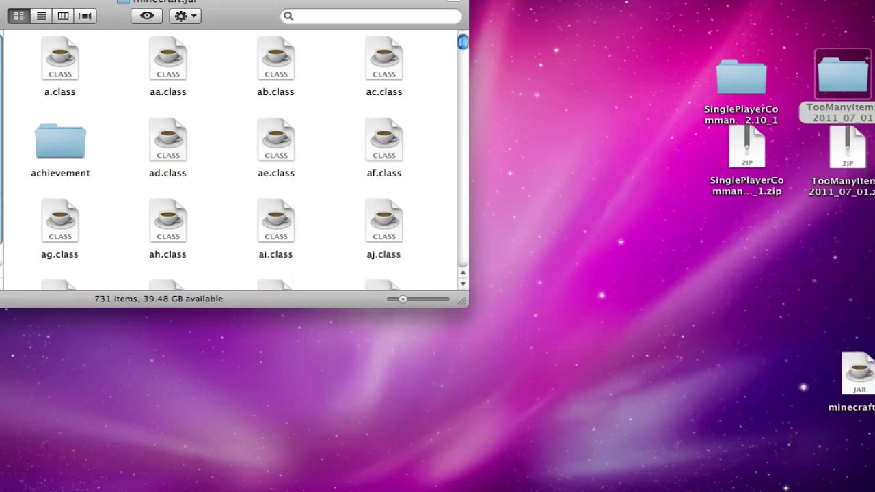
pyautogui.press('super+w')
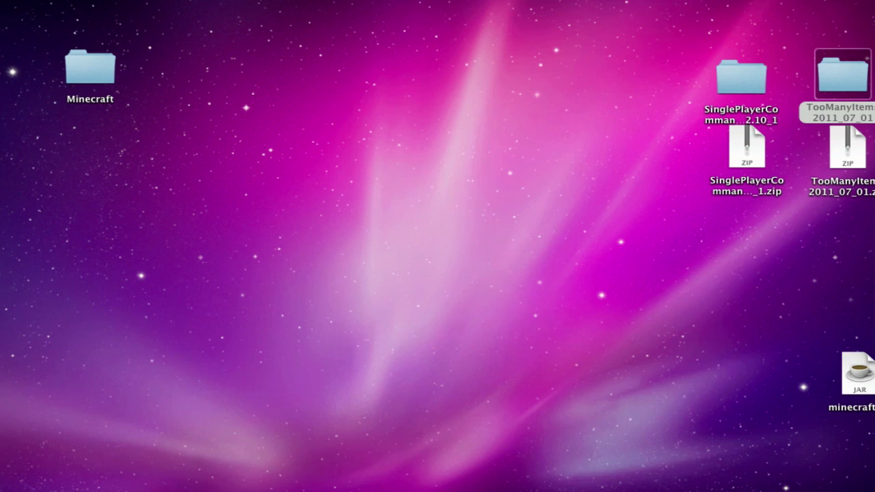
# - Launch Minecraft from the Minecraft folder and log in with the saved account details
pyautogui.hotkey('ctrl', 'Right')
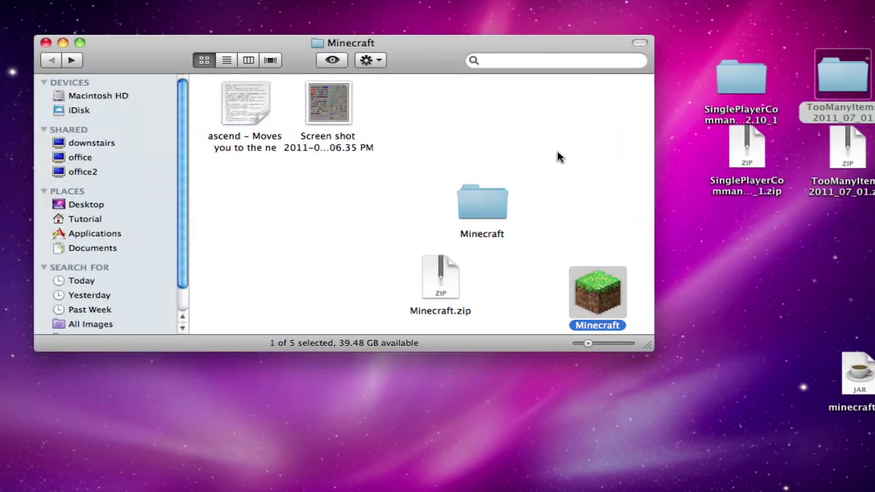
pyautogui.doubleClick(586, 304)
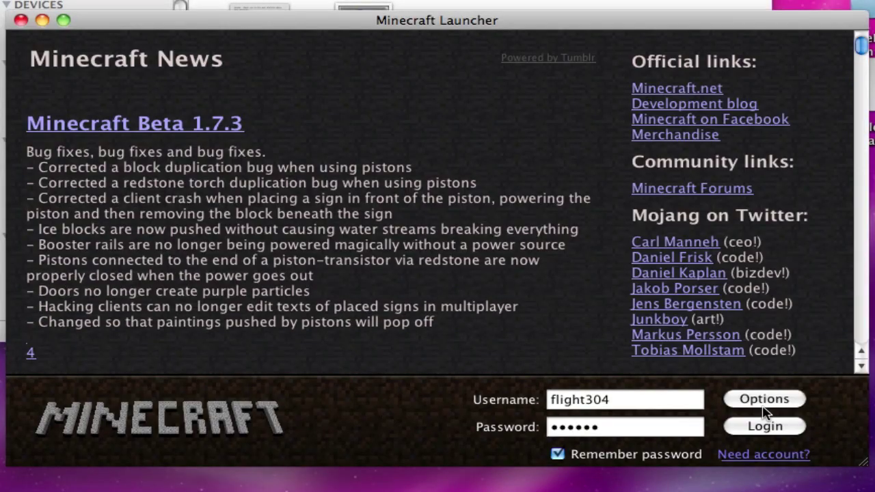
pyautogui.click(766, 429)
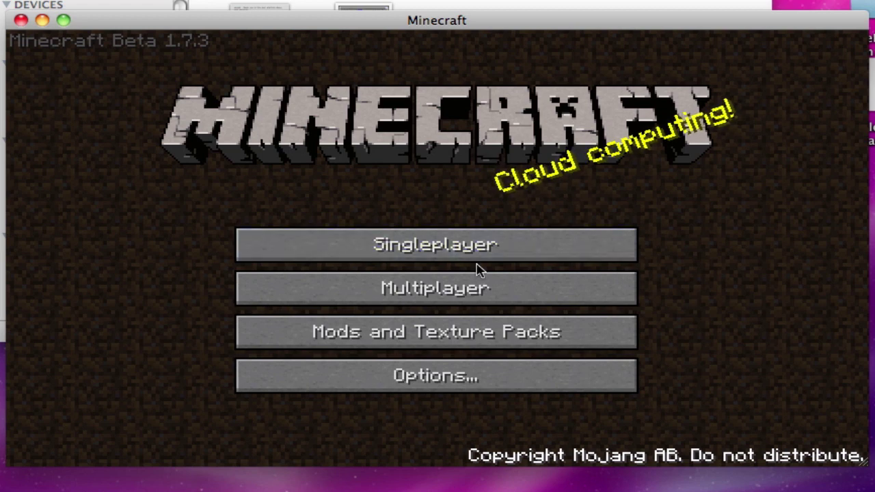
# - Create a single-player world named New World, leaving the seed blank
pyautogui.click(419, 250)
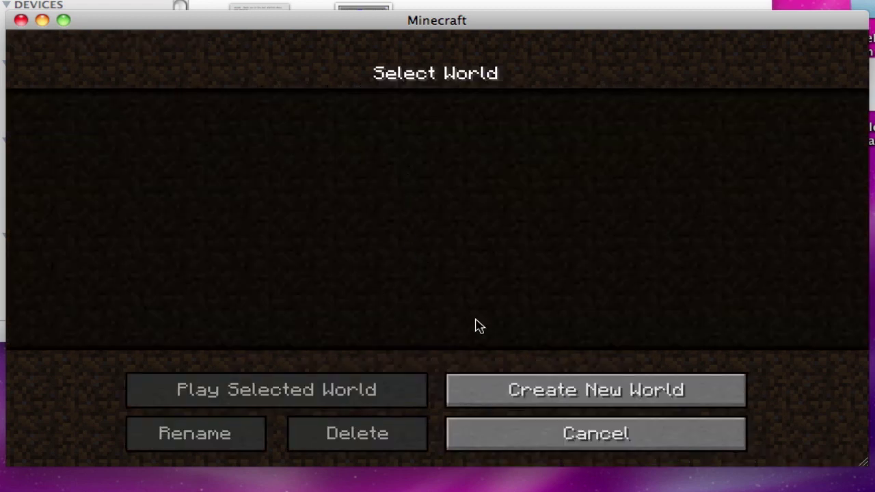
pyautogui.click(535, 373)
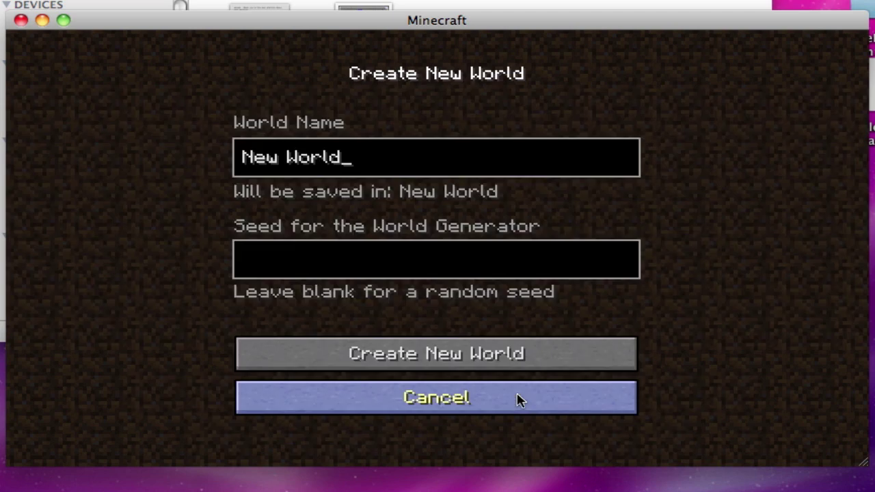
pyautogui.click(451, 362)
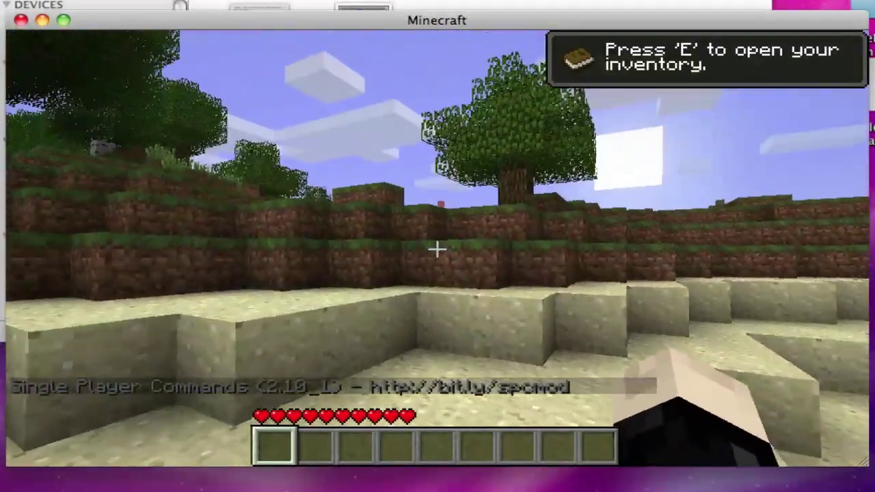
# - Run the chat command "spawn cow 50" and hit some of the spawned cows
pyautogui.press('t')
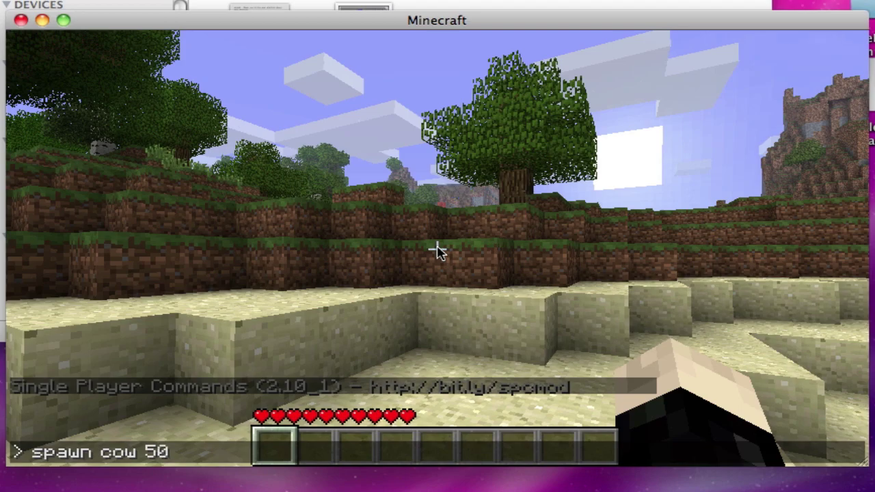
pyautogui.press('Return')
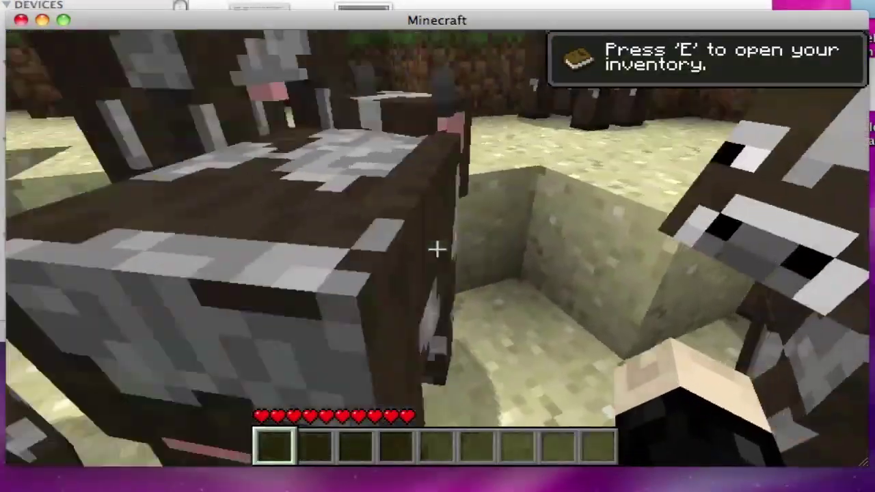
pyautogui.click(437, 249)
pyautogui.click(436, 249)
pyautogui.click(437, 250)
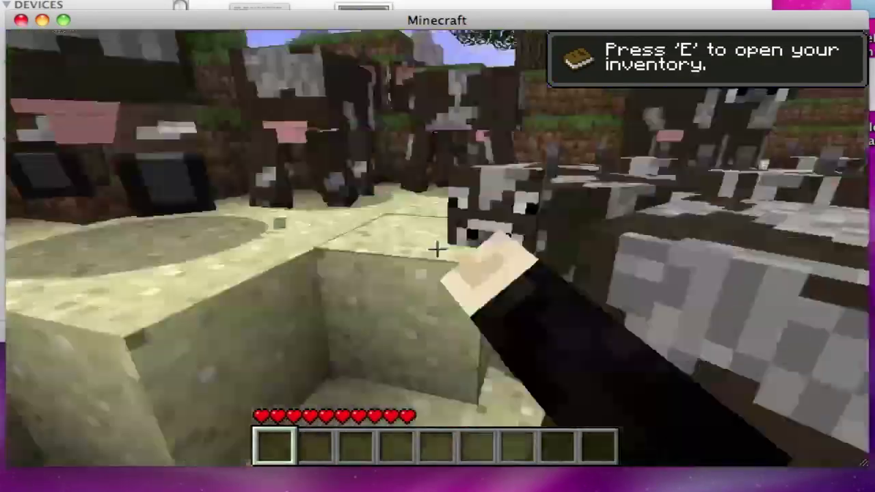
pyautogui.click(436, 250)
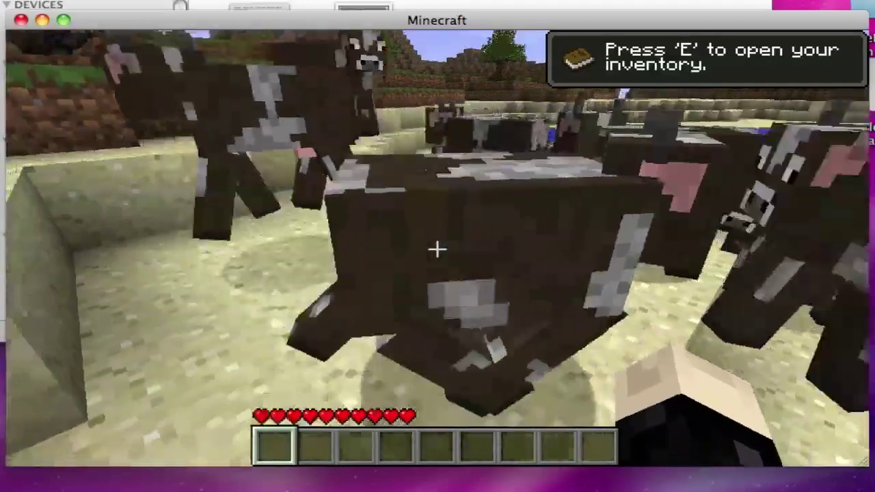
# - Change the Inventory control to I in the game's options and return to the game
pyautogui.press('Escape')
pyautogui.click(433, 305)
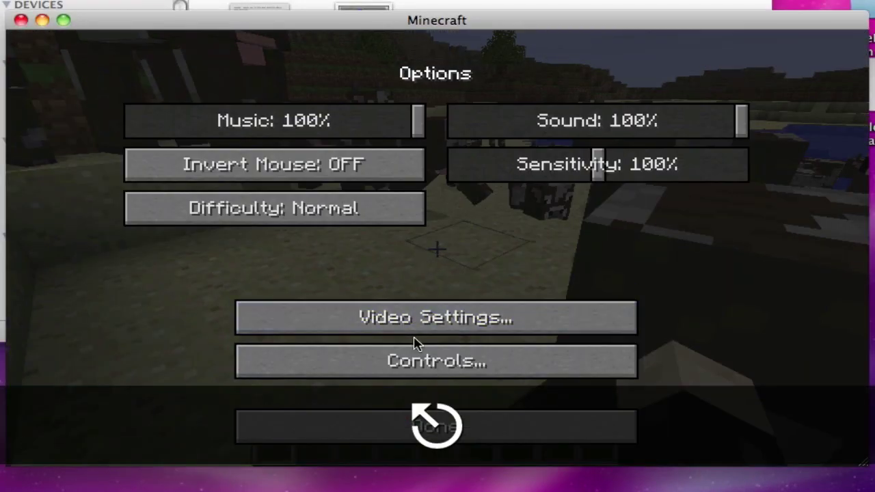
pyautogui.click(418, 359)
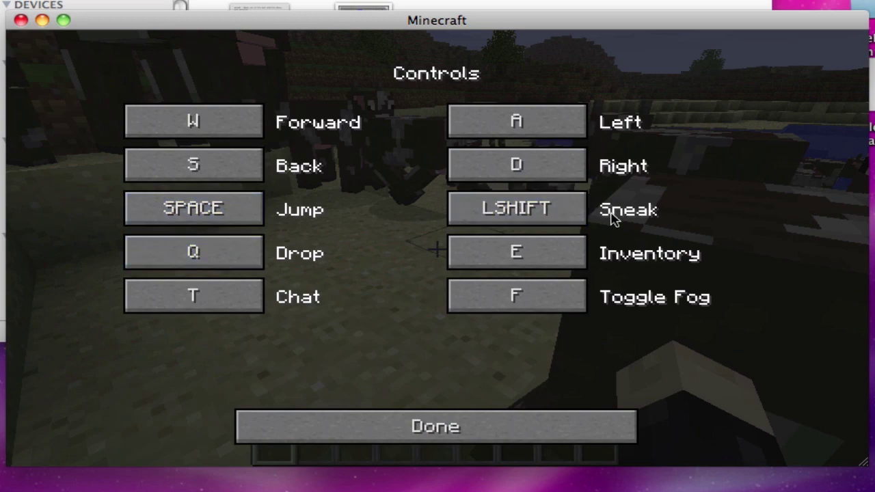
pyautogui.press('i')
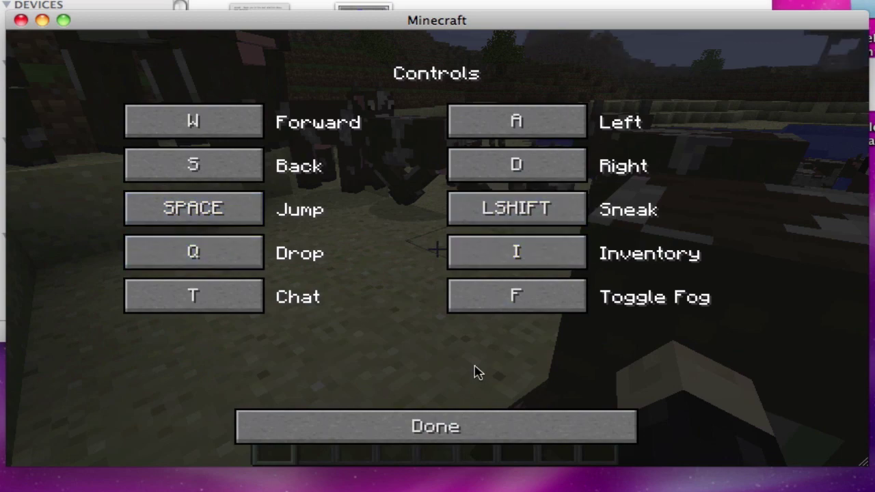
pyautogui.click(473, 420)
pyautogui.click(459, 430)
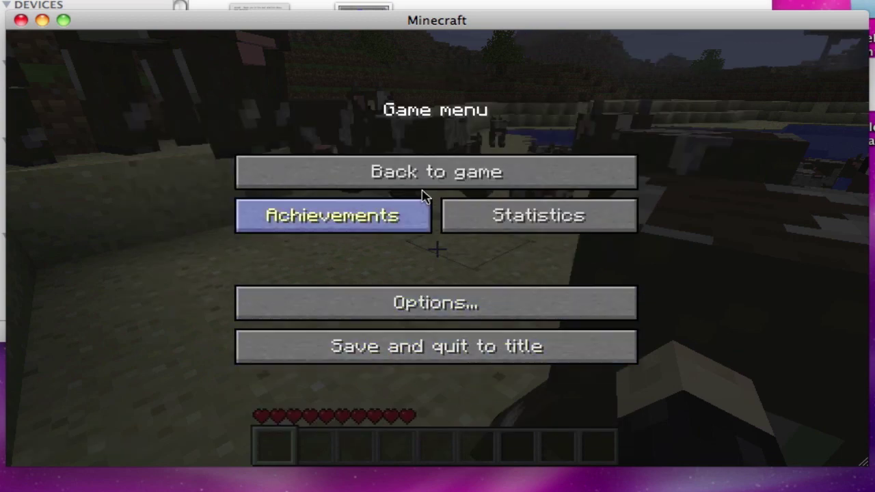
pyautogui.click(427, 173)
# - Open the inventory and toggle the TooManyItems overlay off and back on
pyautogui.press('i')
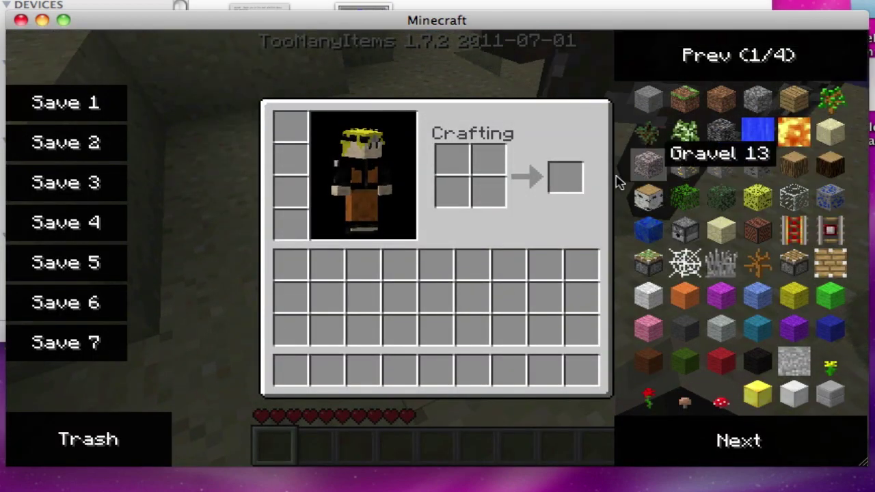
pyautogui.press('o')
pyautogui.press('o')
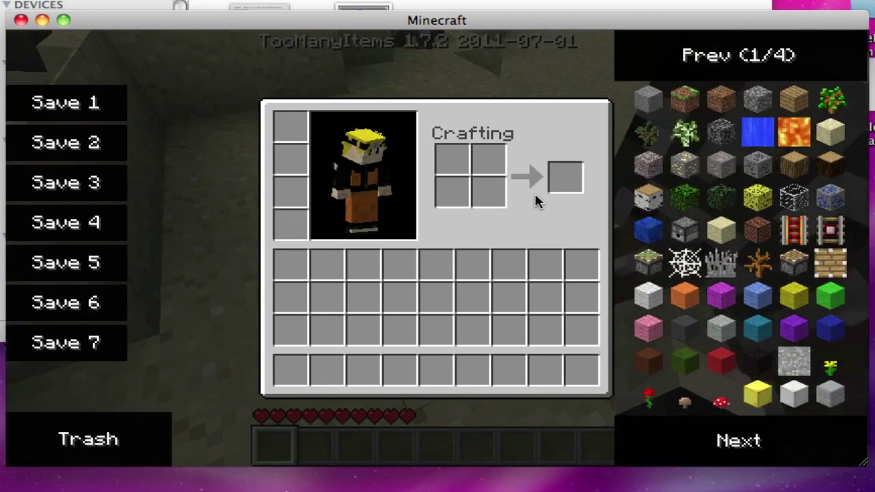